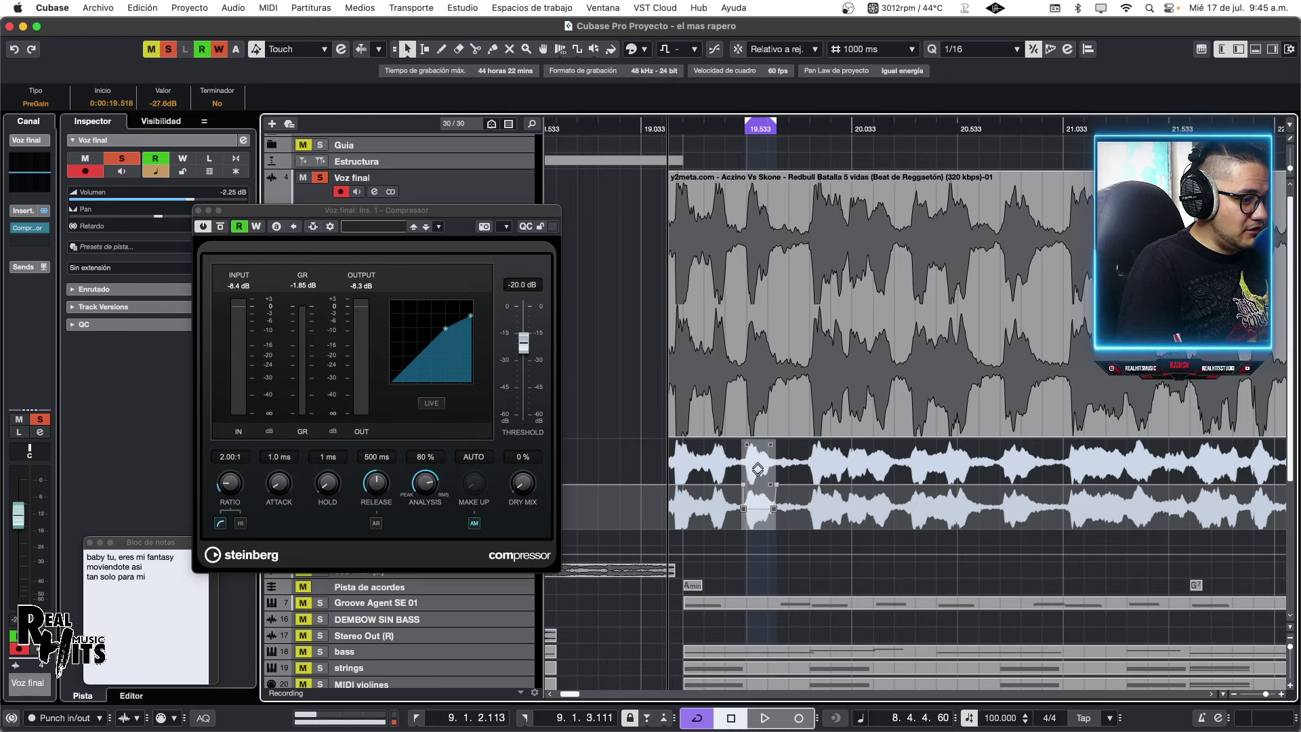
Play the looped passage at 19.533 to check the Compressor's meters, and move the Compressor window higher.
key(space)
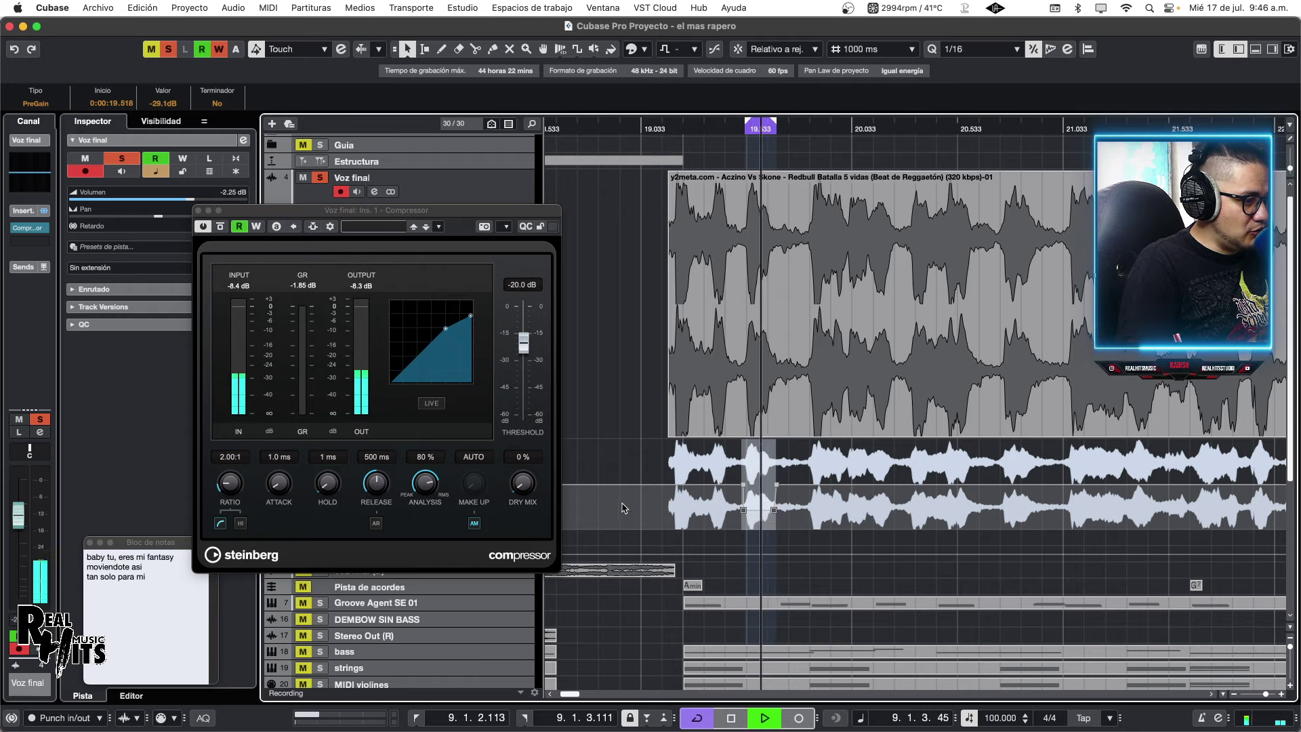
key(space)
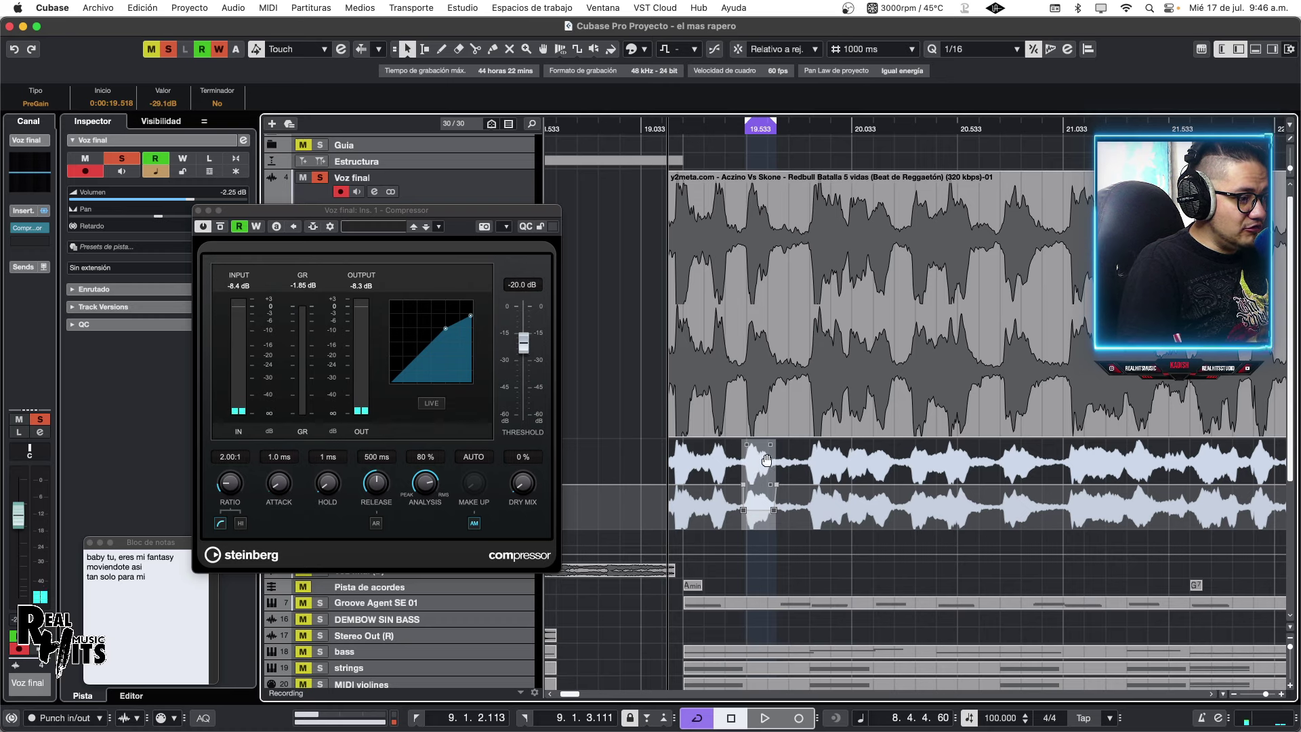
drag(536, 218, 537, 145)
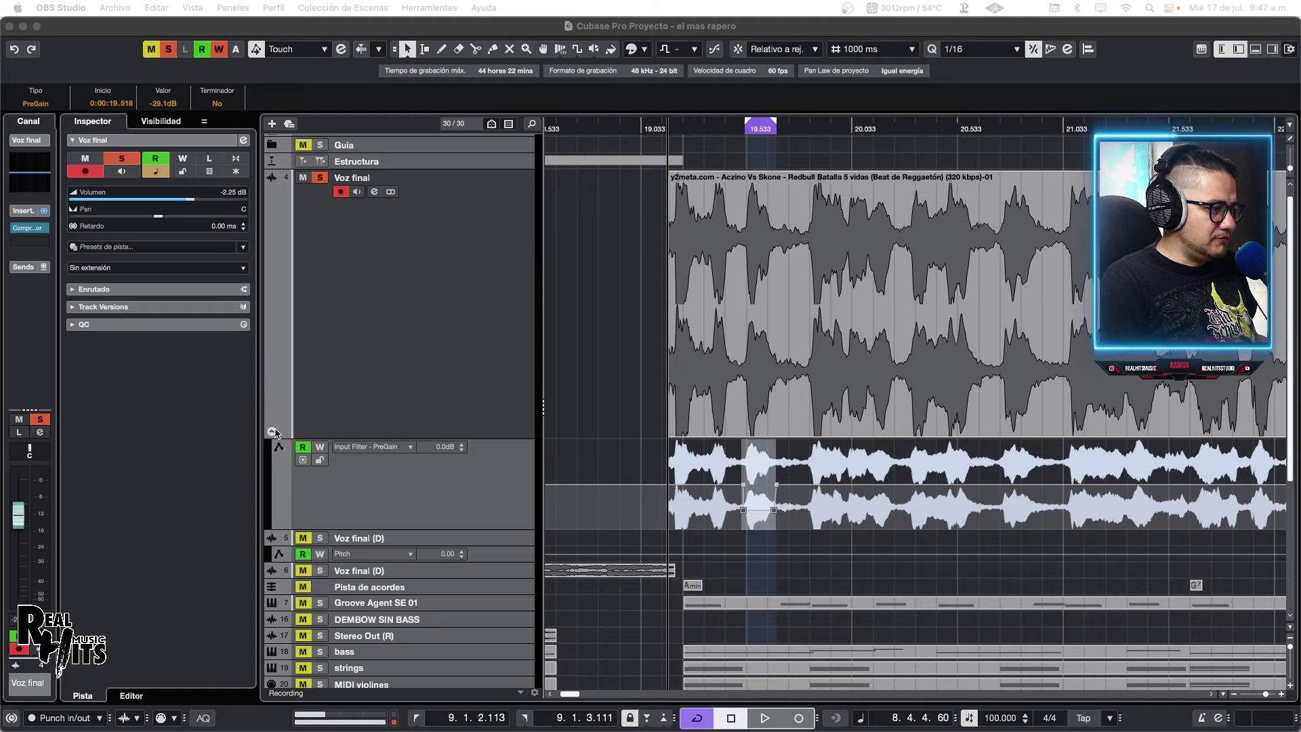
Close the Compressor window and display the Voz final track's Input Filter - PreGain automation lane.
scroll(323, 449, down, 3)
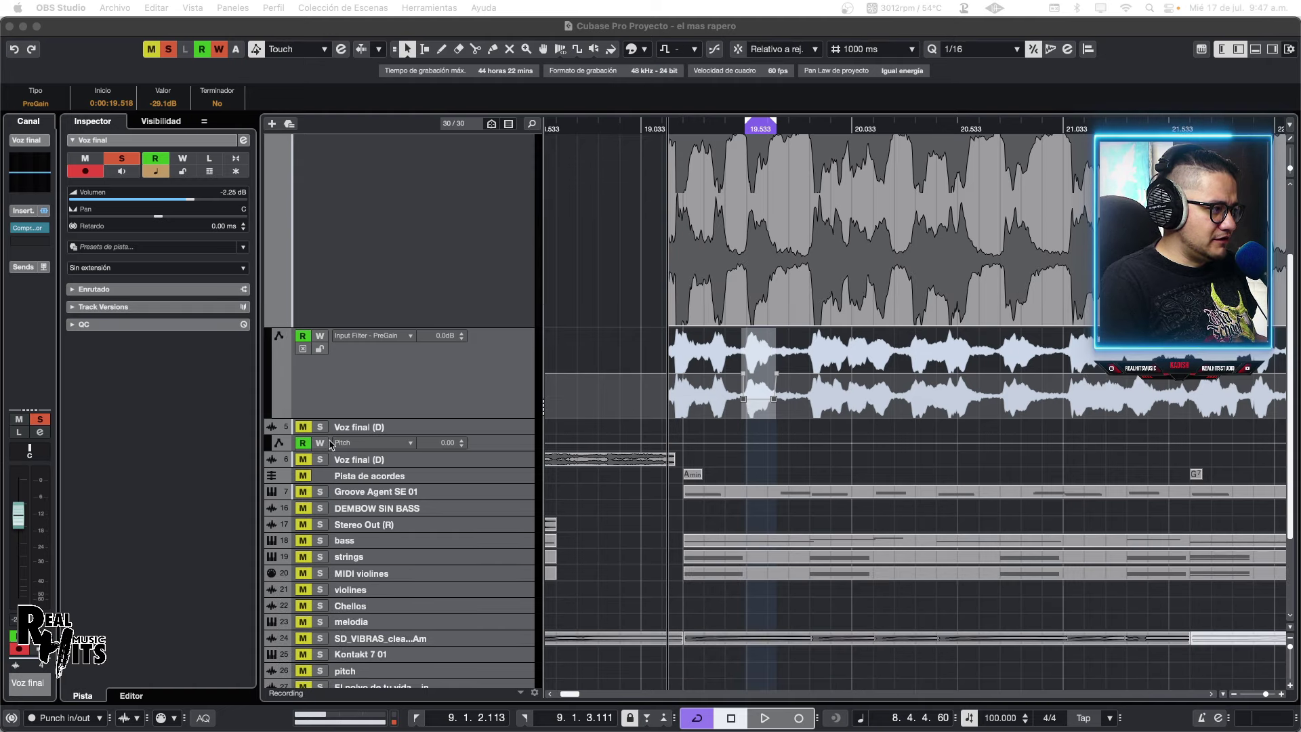
click(272, 322)
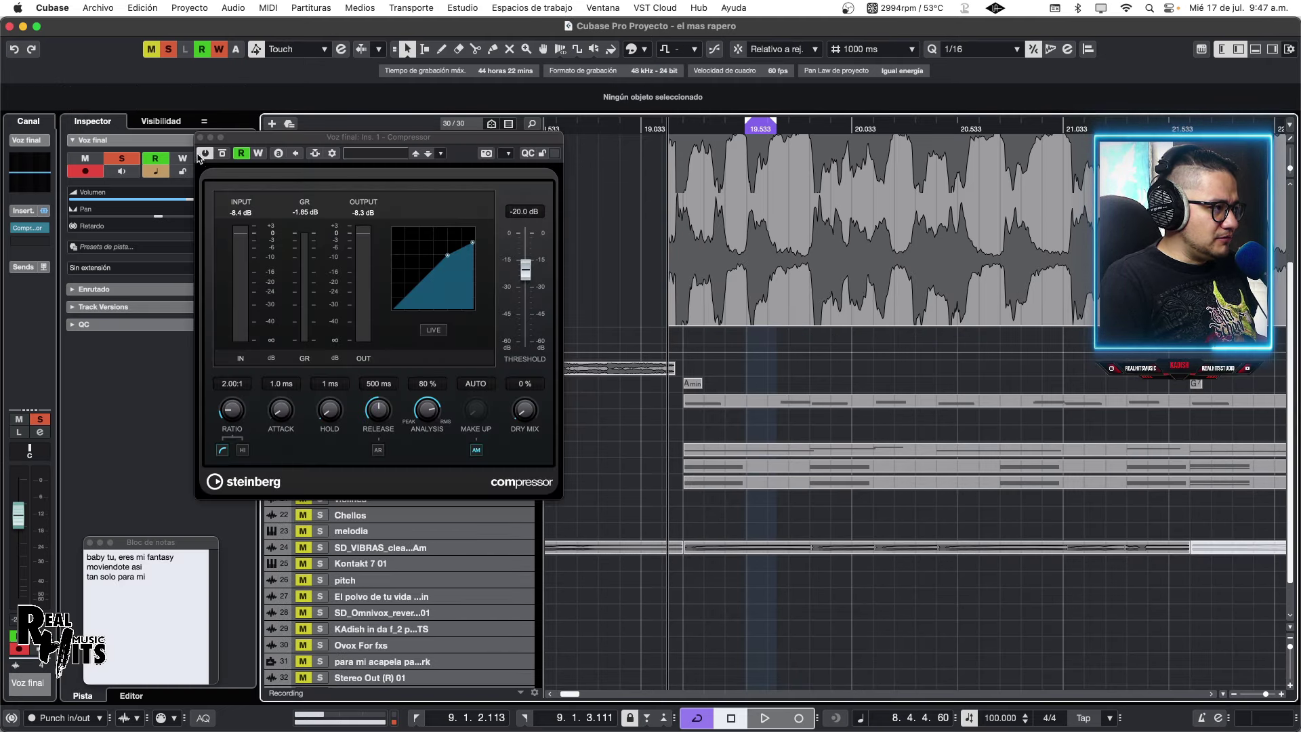
click(199, 137)
scroll(404, 315, up, 3)
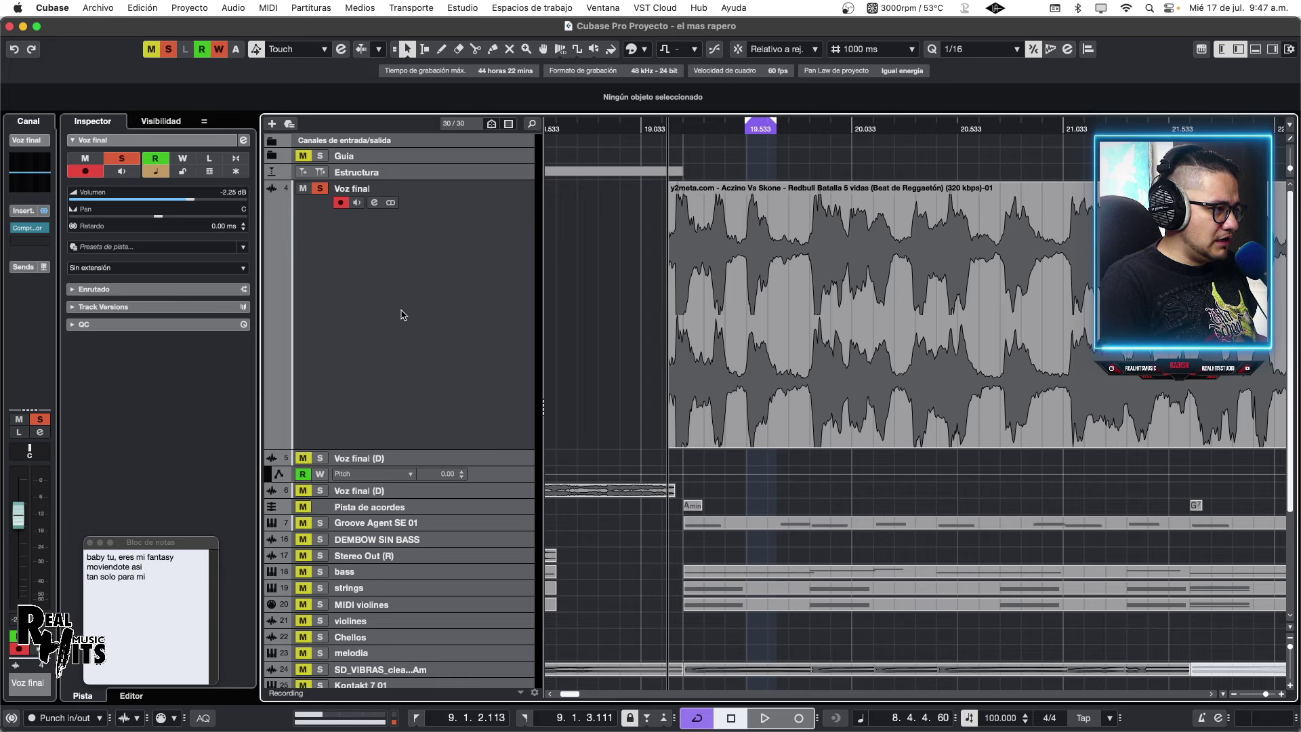
click(272, 442)
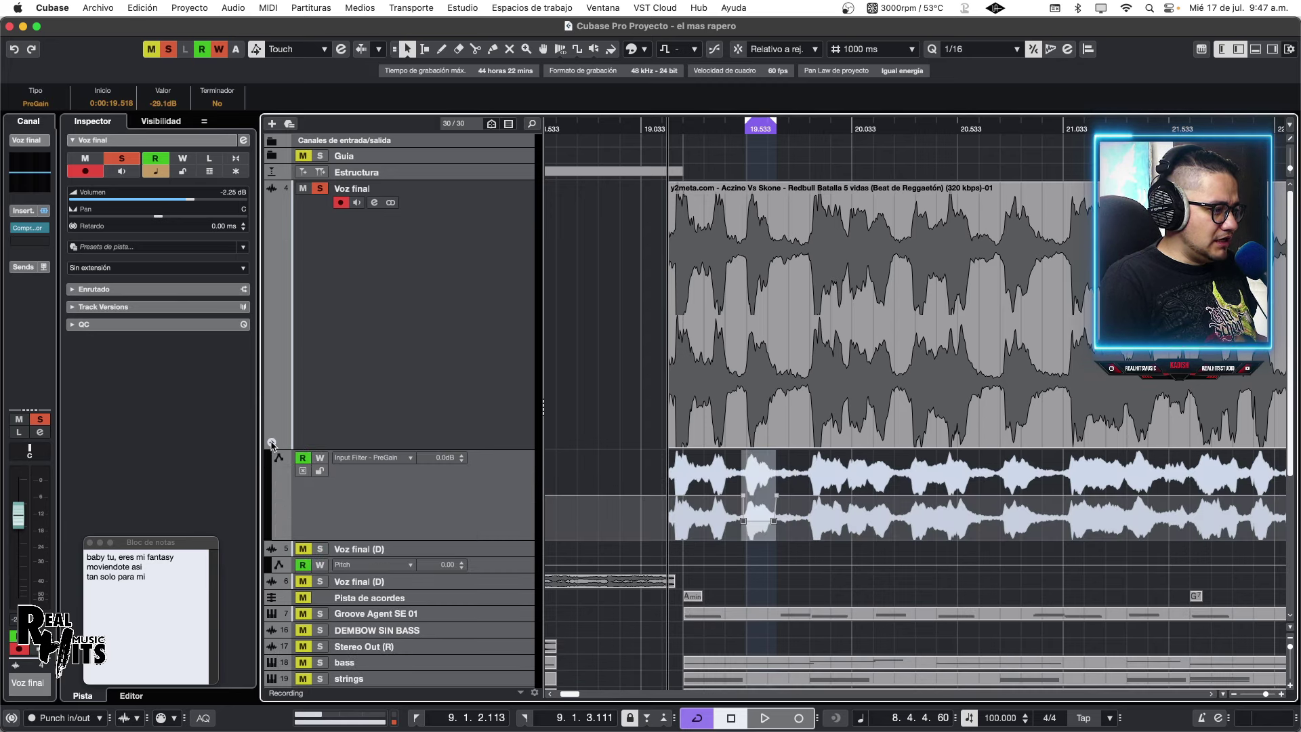
Add a Volumen automation lane below the PreGain lane of Voz final and enlarge its height.
click(410, 458)
click(354, 509)
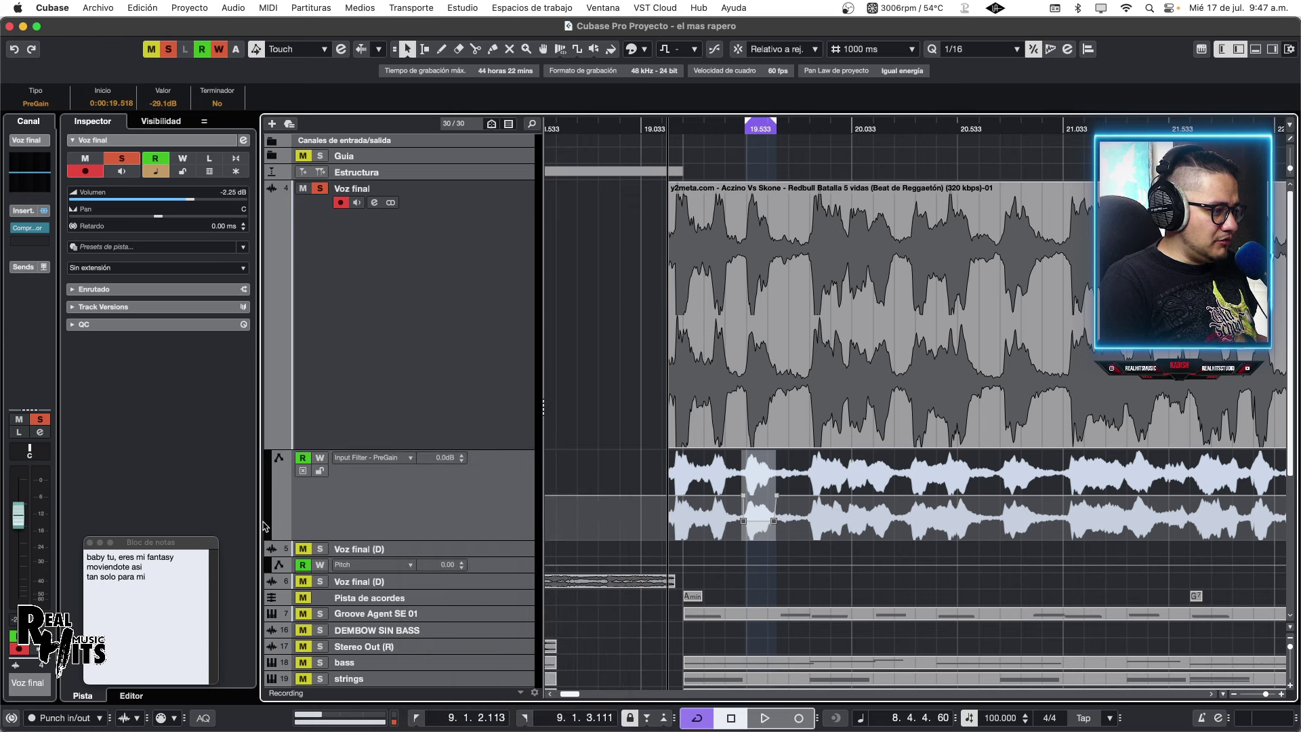
click(278, 535)
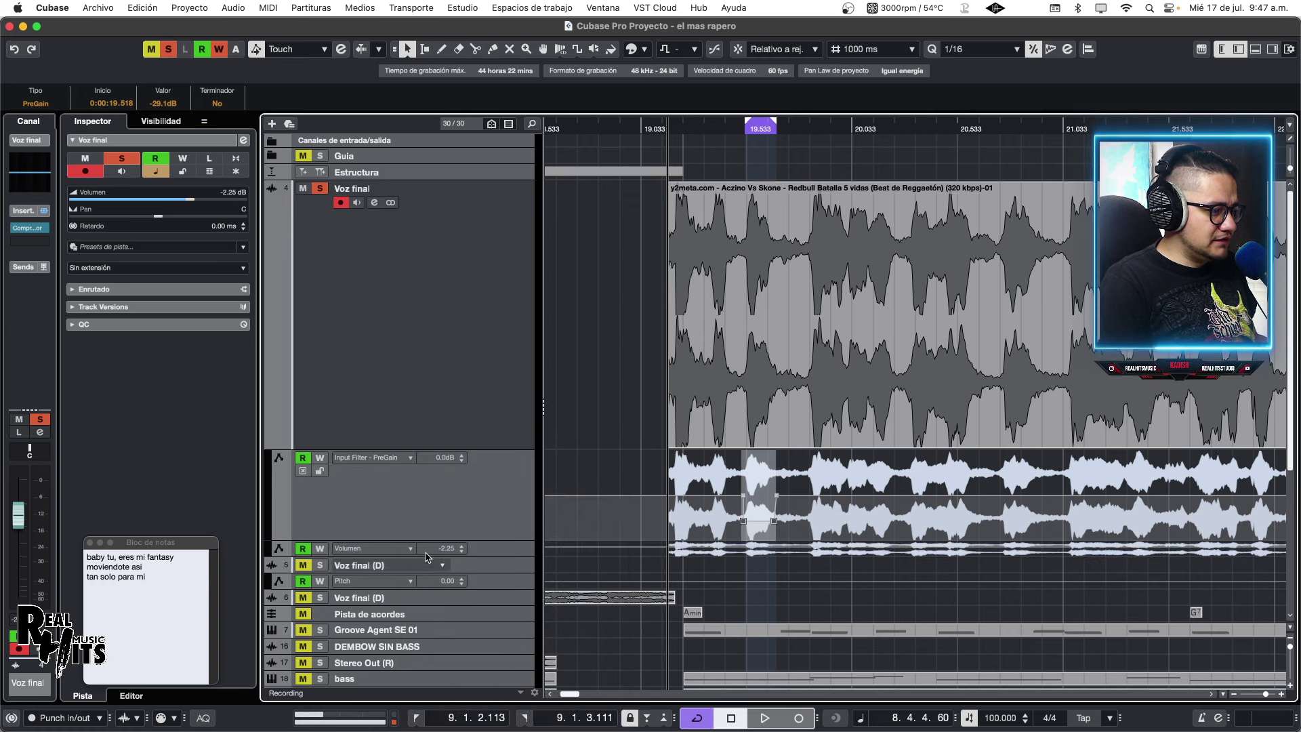
drag(460, 555, 472, 597)
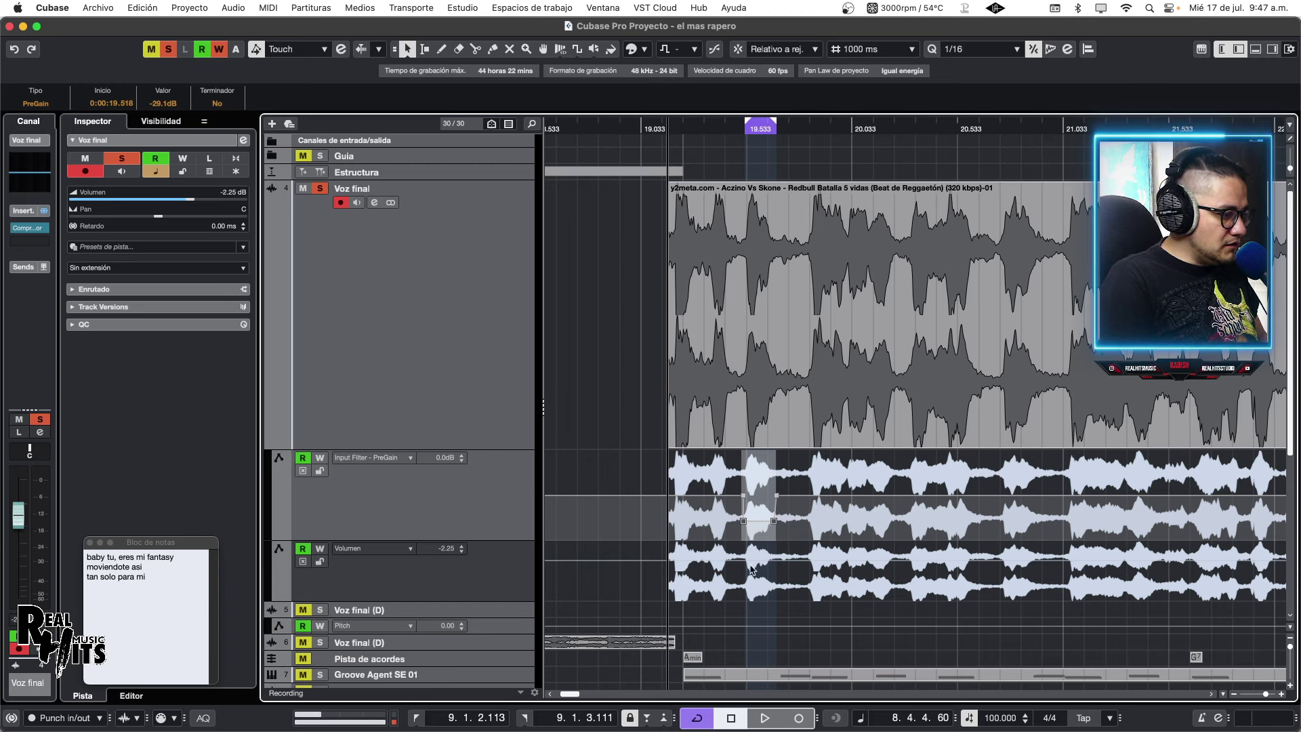
Select the 19.531 to 19.675 range in the Volumen lane and raise its automation to 6.02 dB.
key(2)
drag(747, 561, 758, 561)
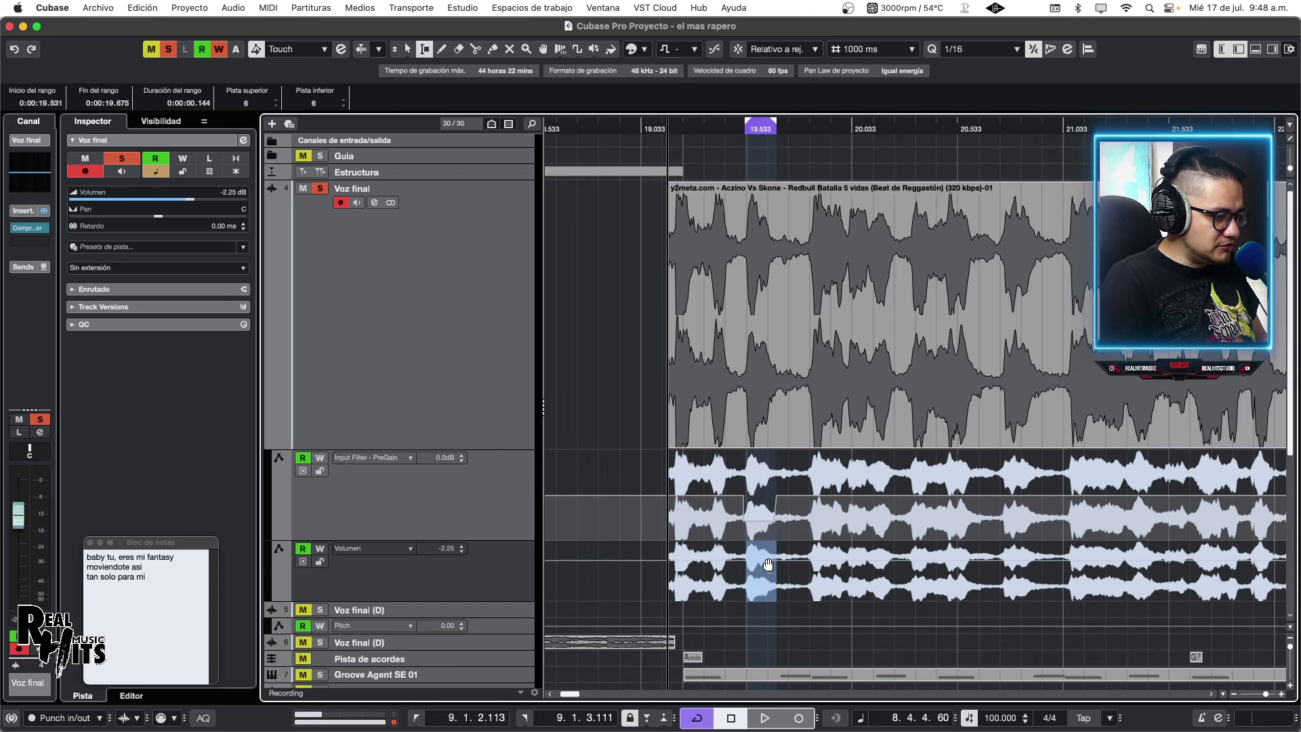
key(1)
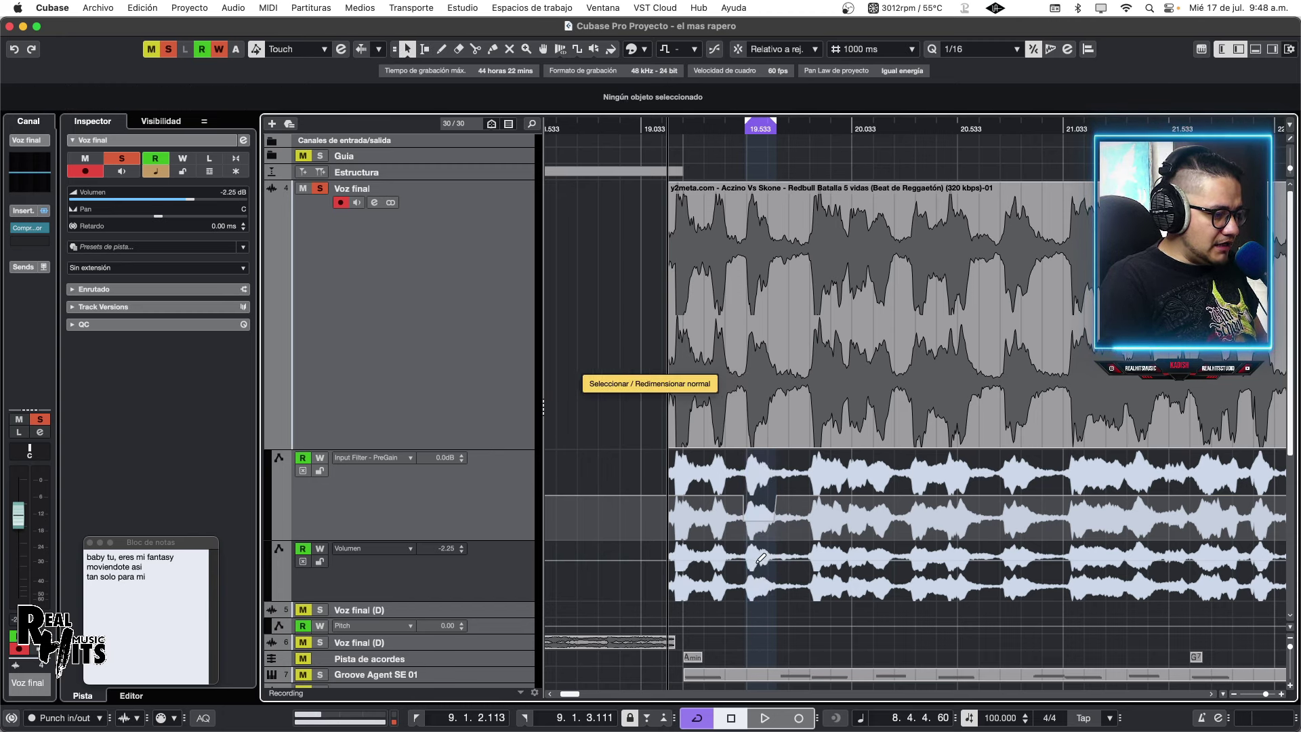
key(2)
drag(747, 559, 777, 560)
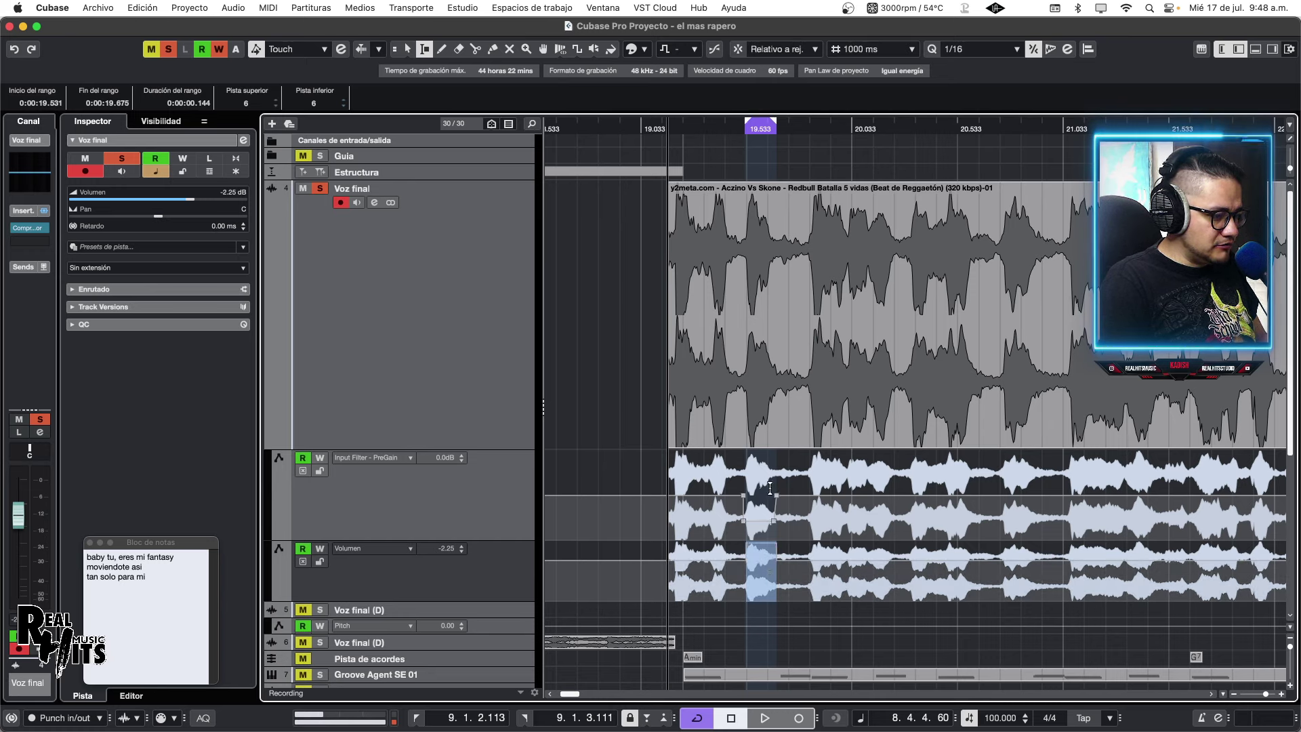
Play the looped passage with the Voz final Compressor open to compare its input level, and close the plug-in.
key(space)
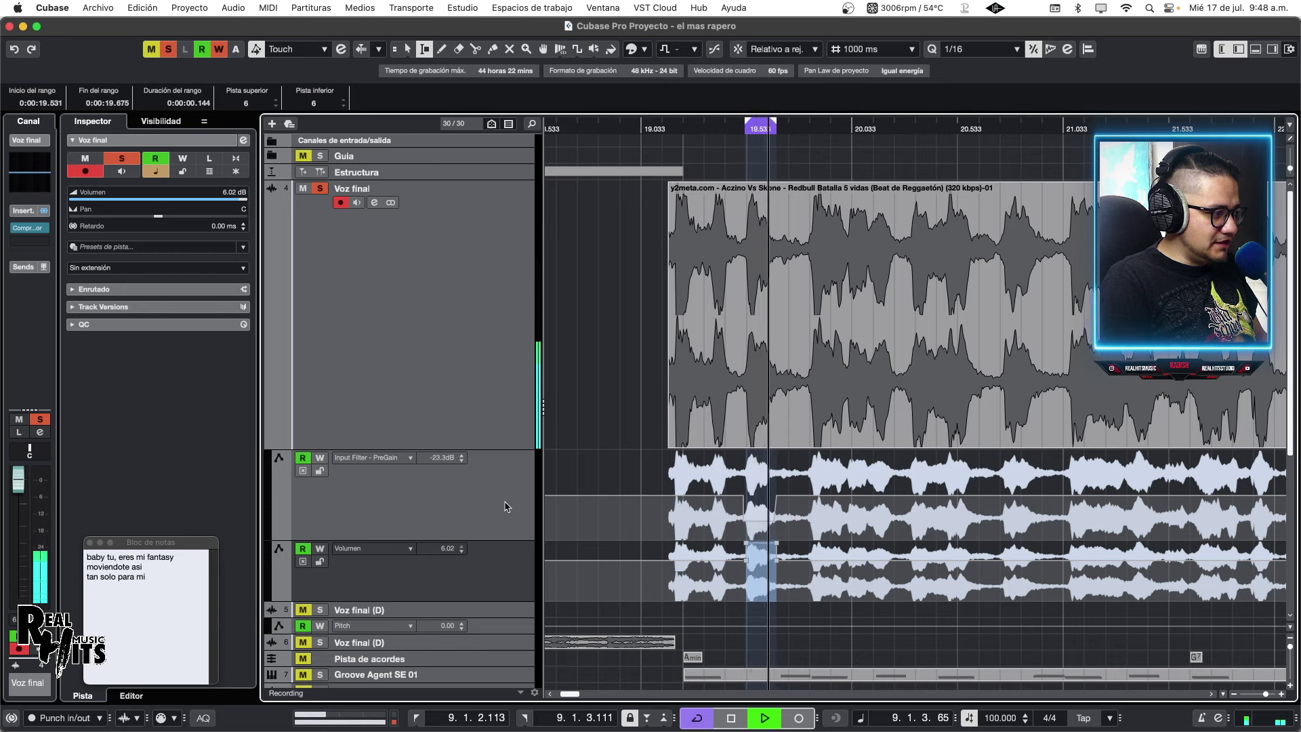
click(30, 228)
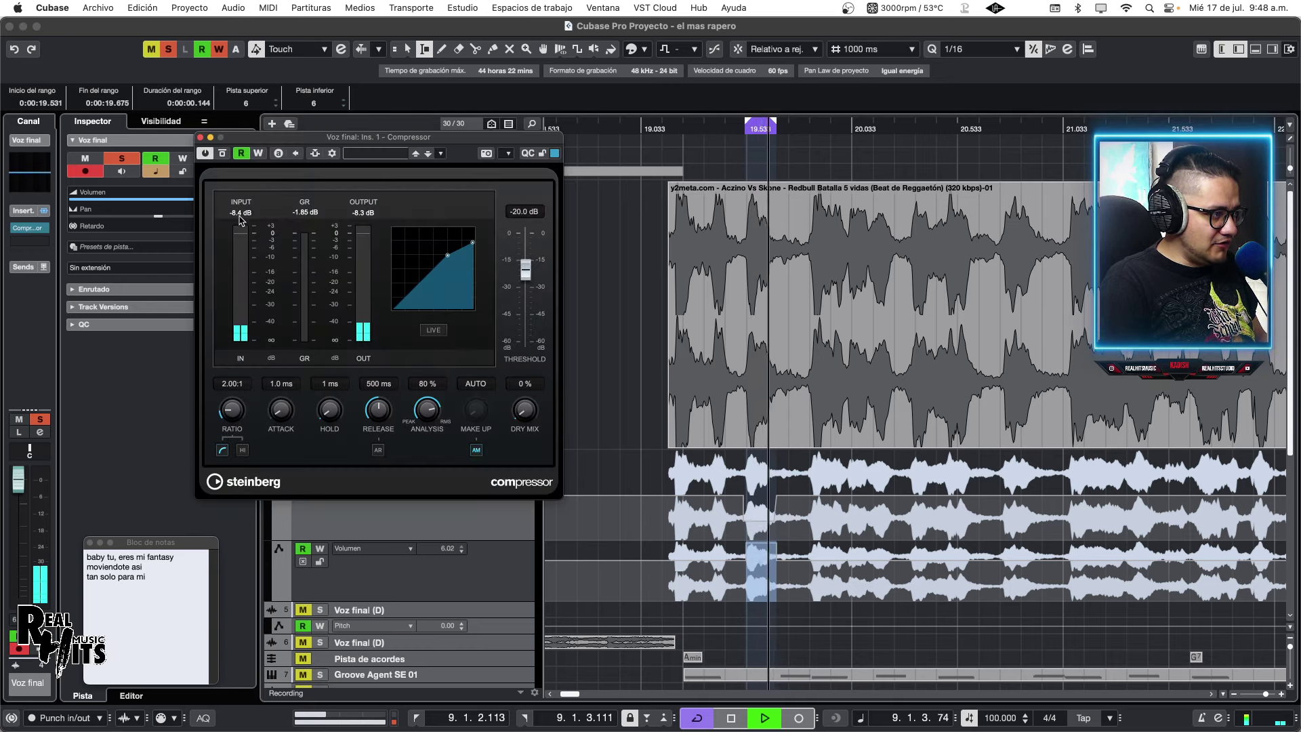
key(space)
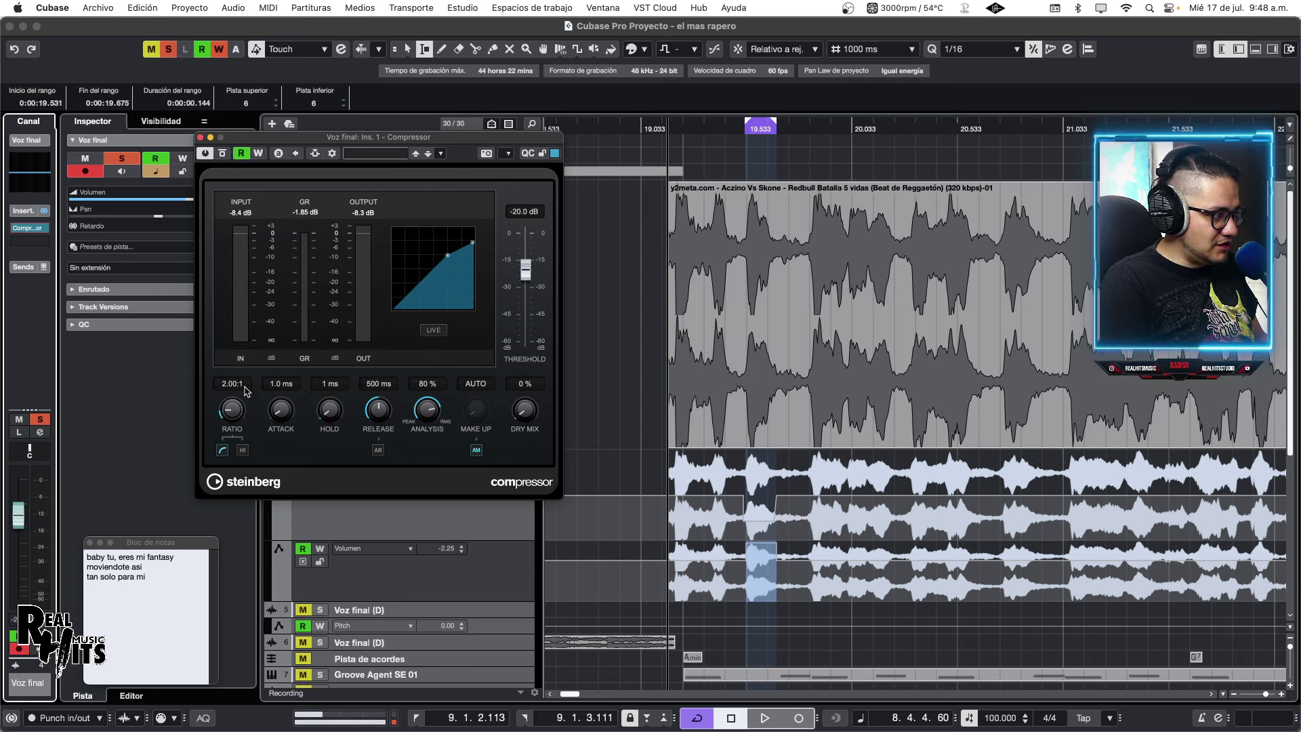
click(200, 137)
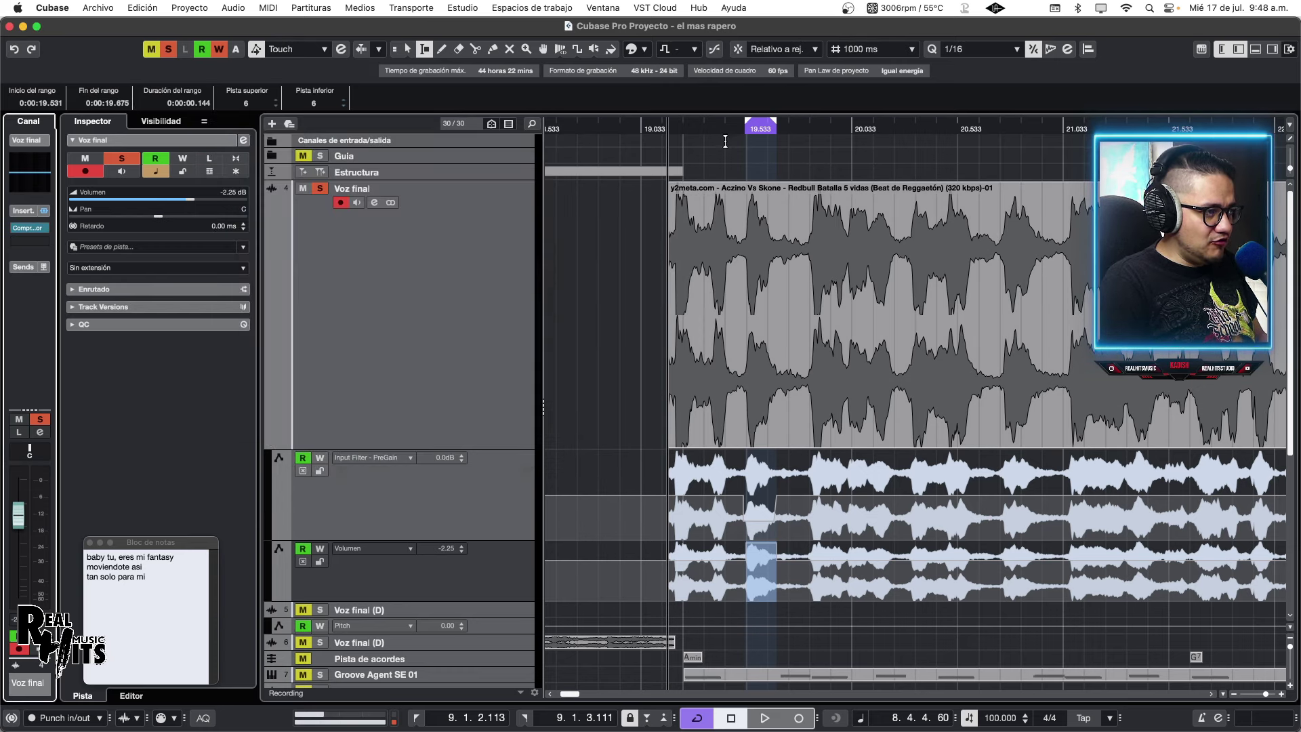
Undo the last two automation edits on the Voz final track.
key(super+z)
key(super+z)
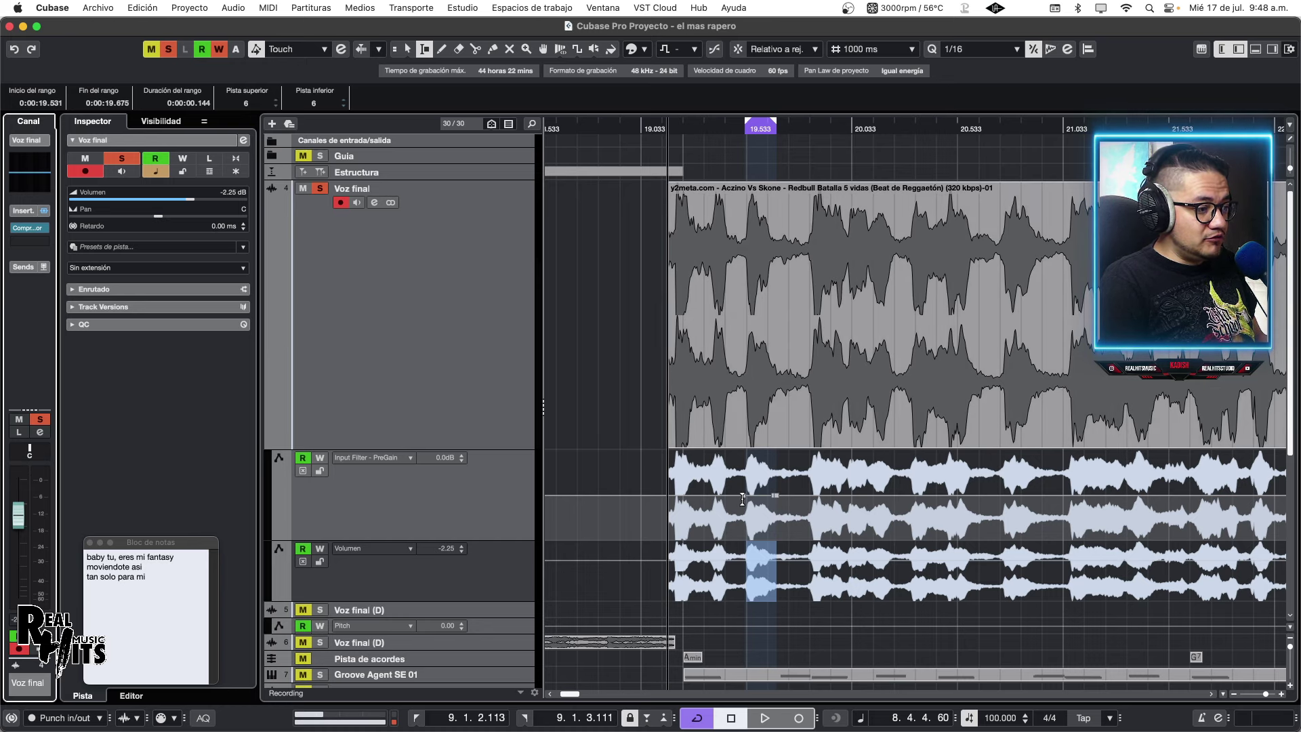
Hide the Voz final automation lanes and activate the Draw tool.
click(265, 446)
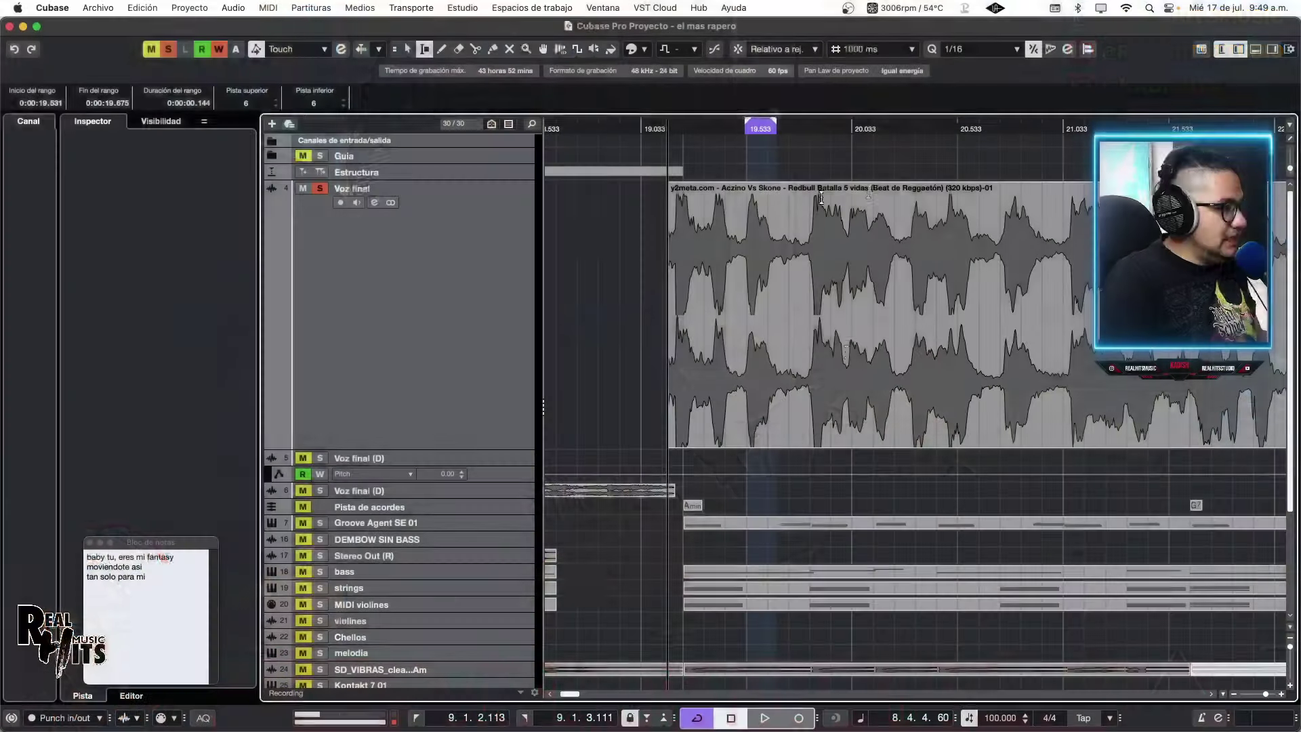
click(441, 49)
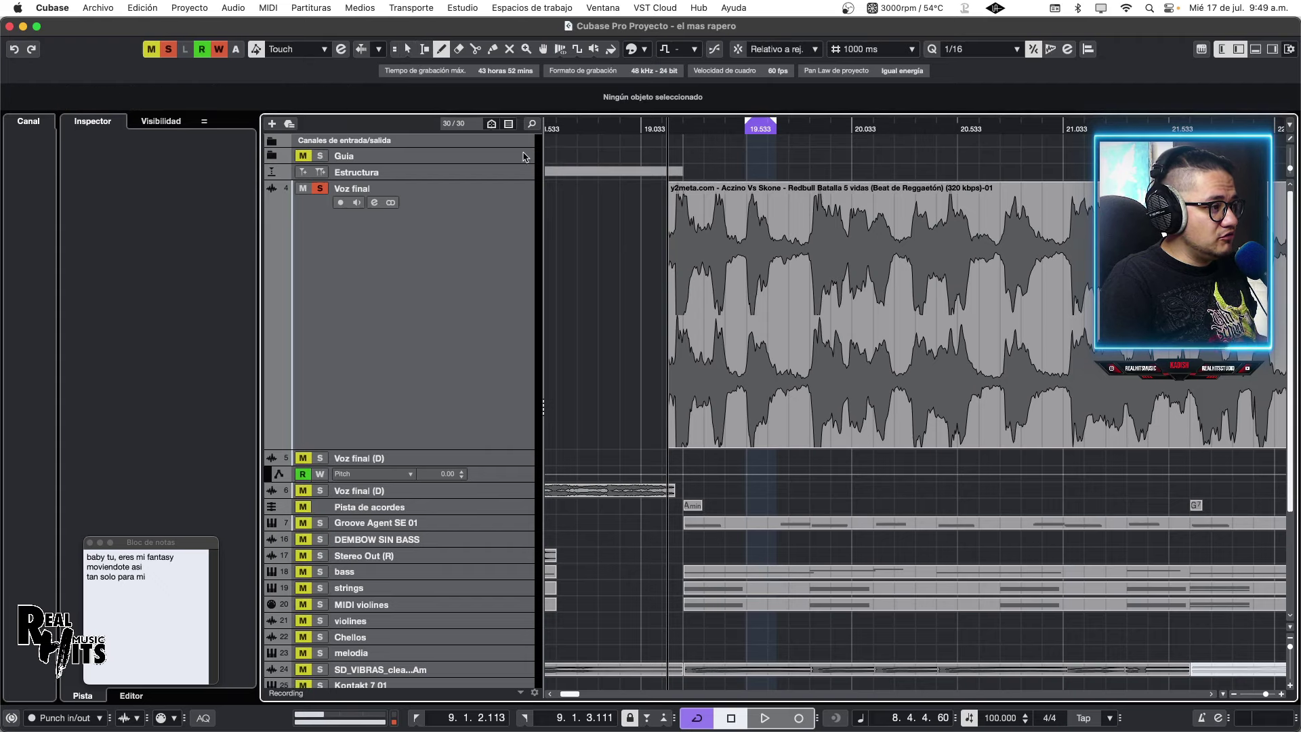
Try drawing volume envelope points on the Voz final audio event and undo them.
click(752, 267)
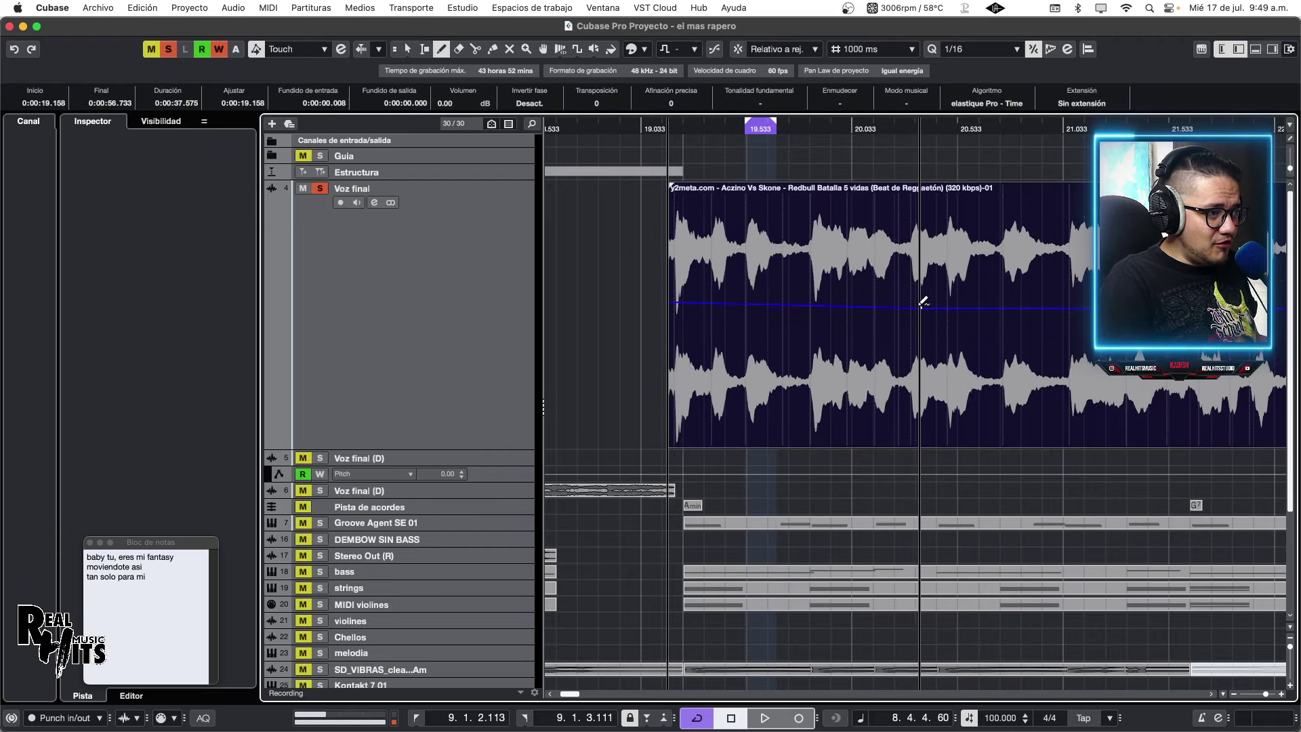
mouse_move(919, 307)
mouse_down()
mouse_move(944, 214)
mouse_move(762, 320)
mouse_up()
key(super+z)
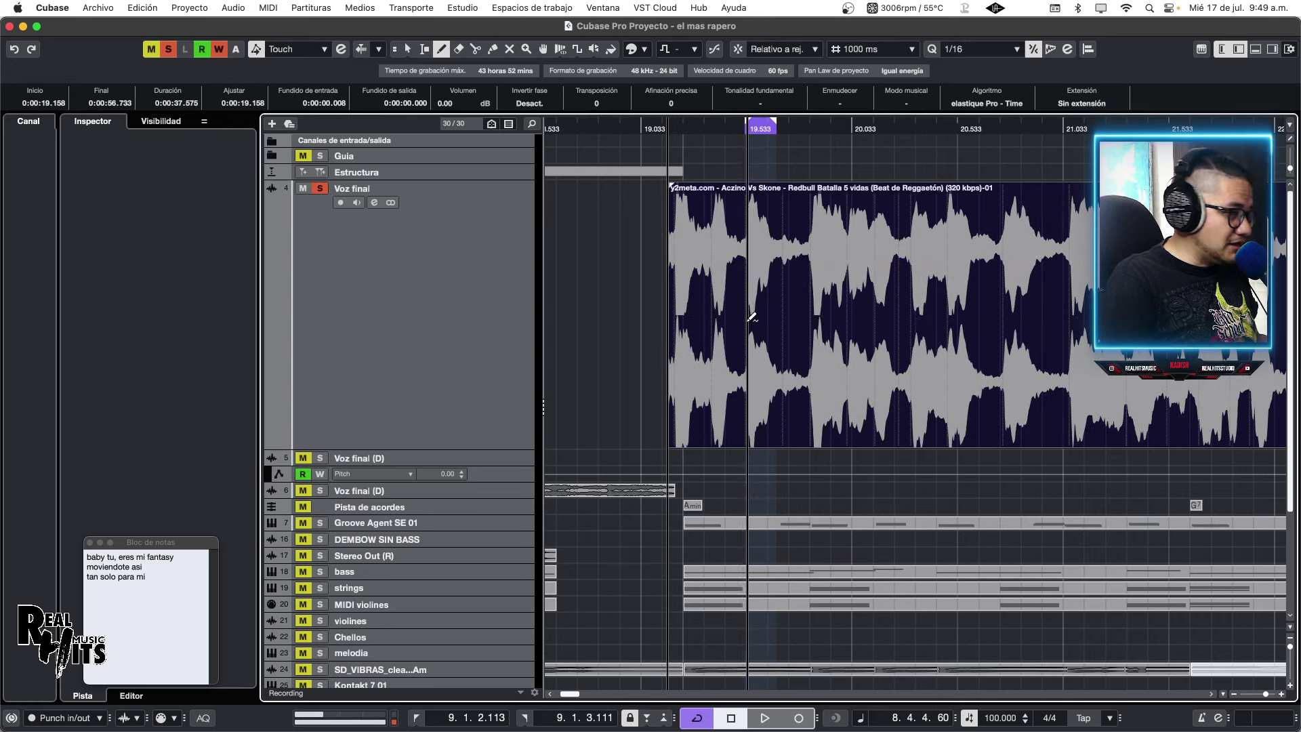
click(745, 241)
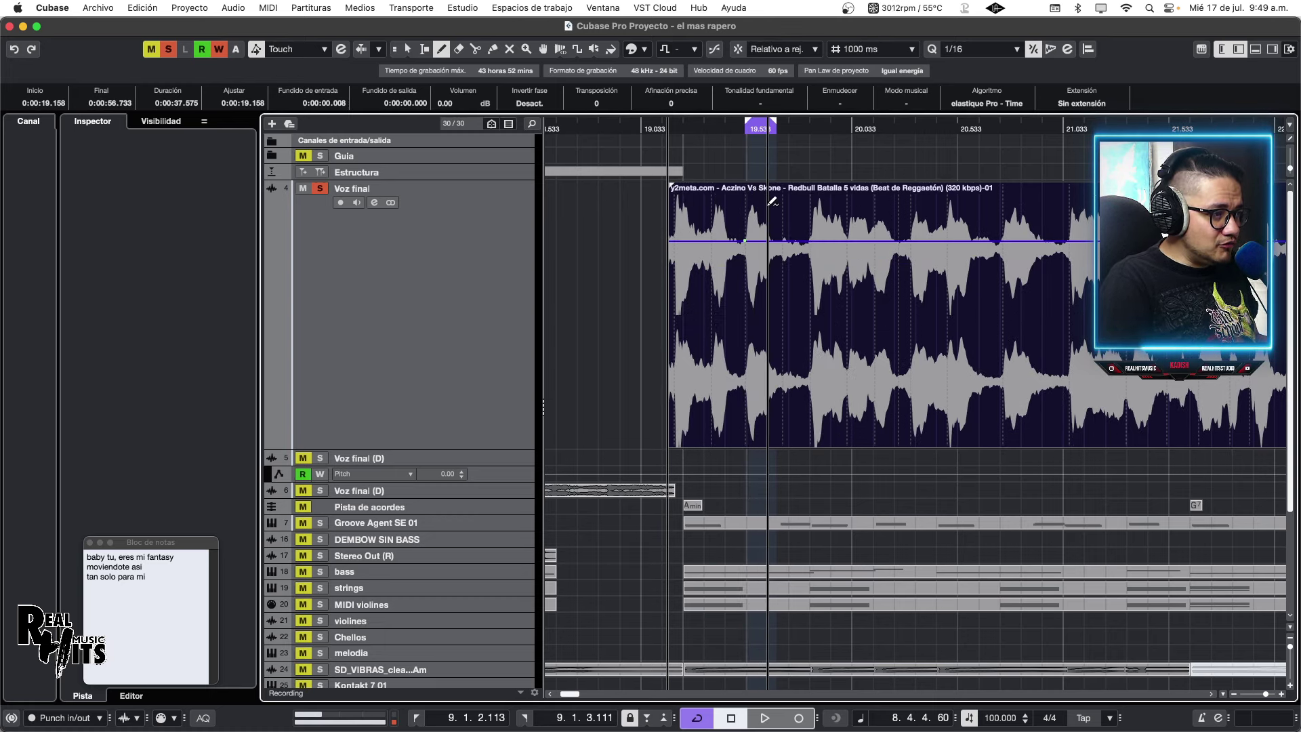
key(super+z)
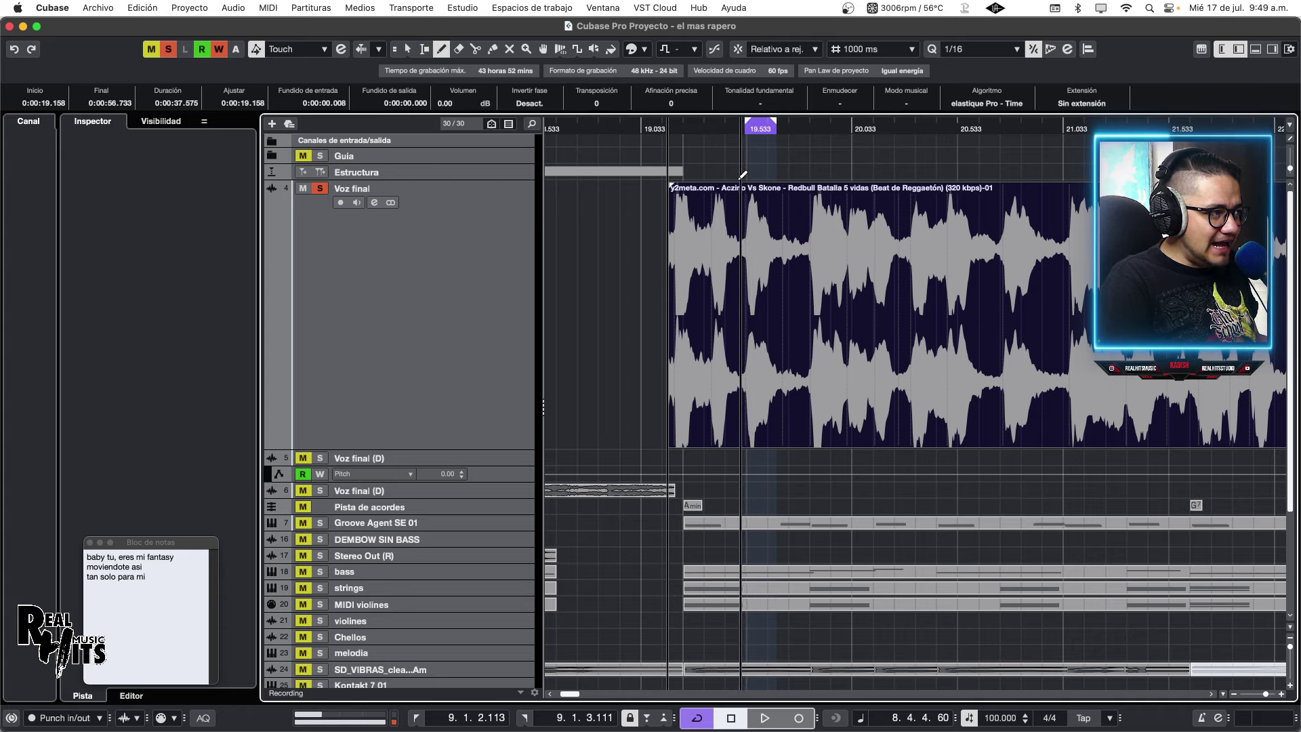
Set the volume of the Voz final audio event to -3.00 dB.
scroll(450, 109, down, 4)
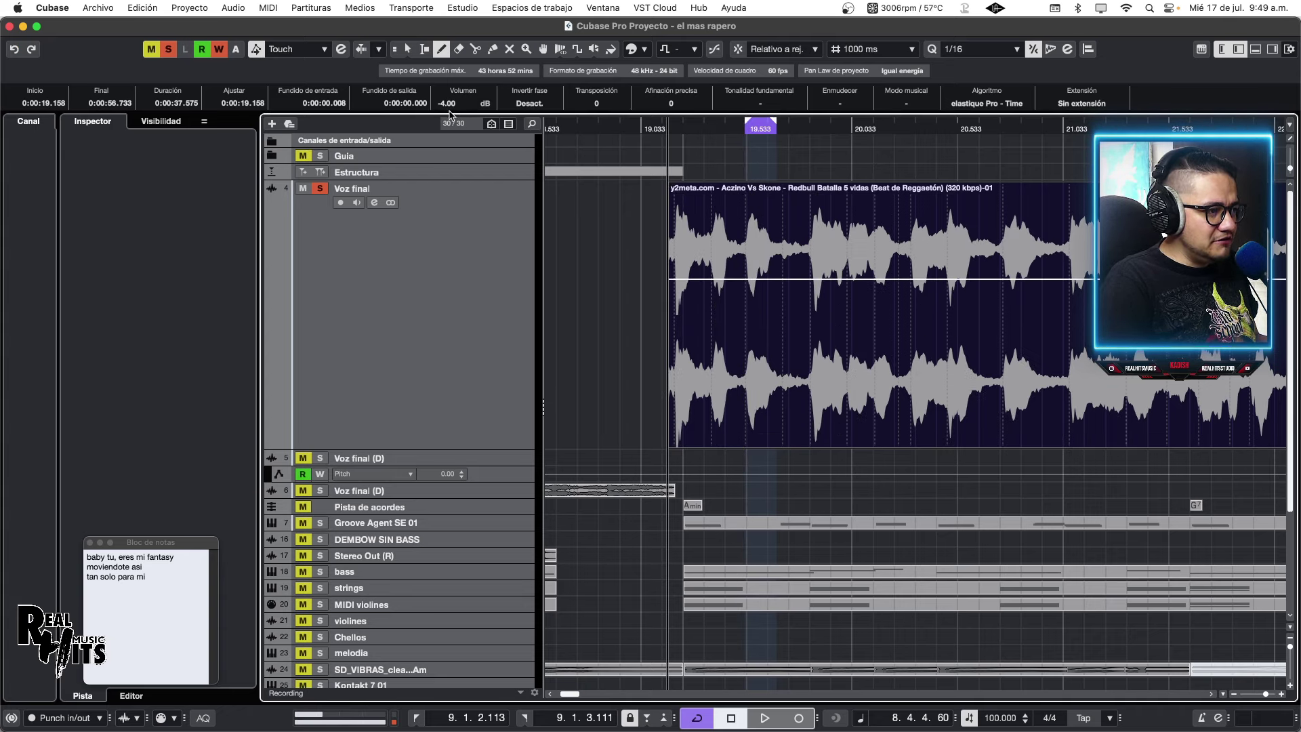
scroll(448, 108, up, 1)
scroll(448, 108, up, 4)
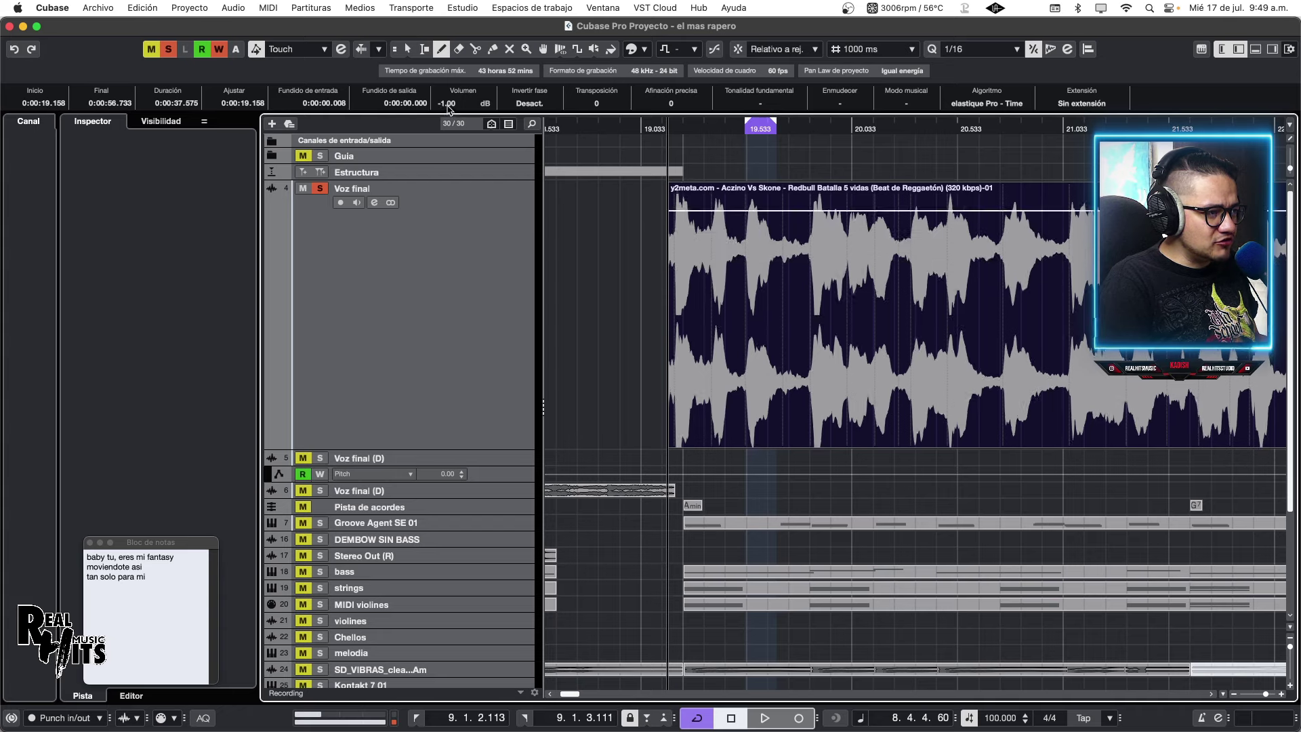
scroll(450, 109, down, 1)
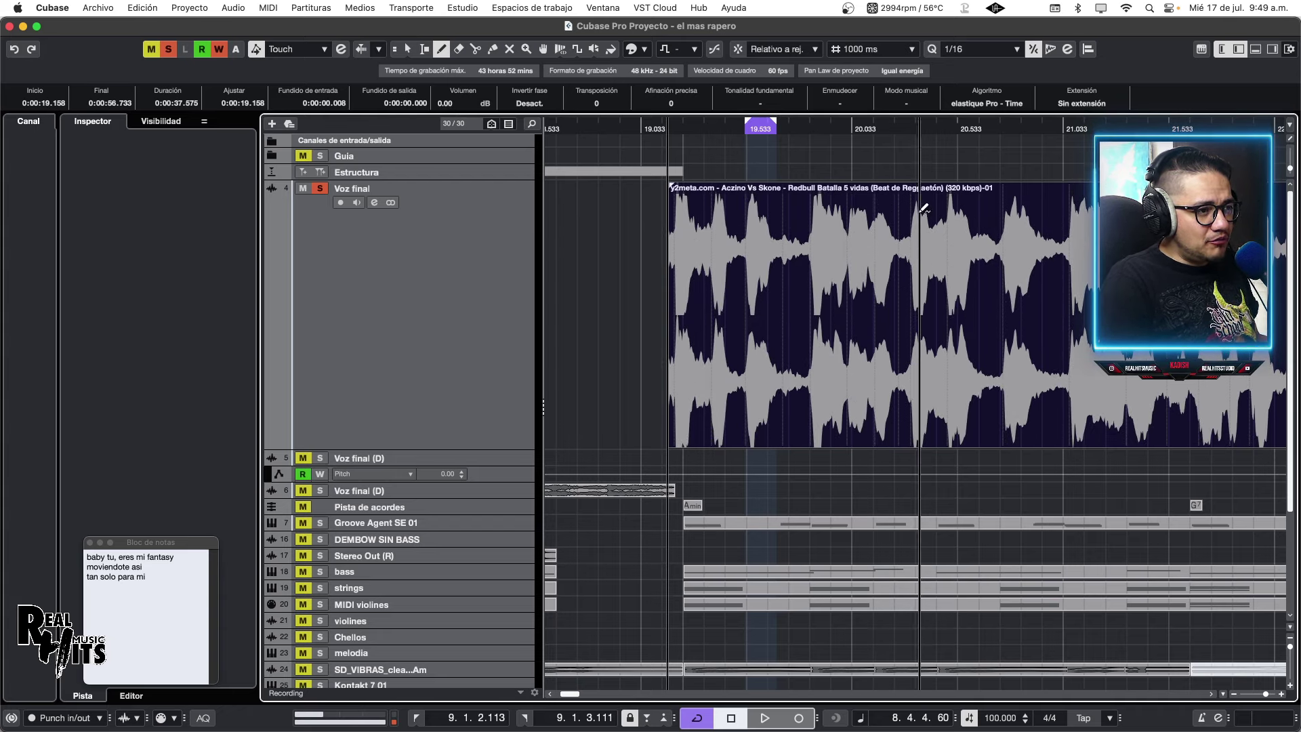
scroll(445, 105, down, 2)
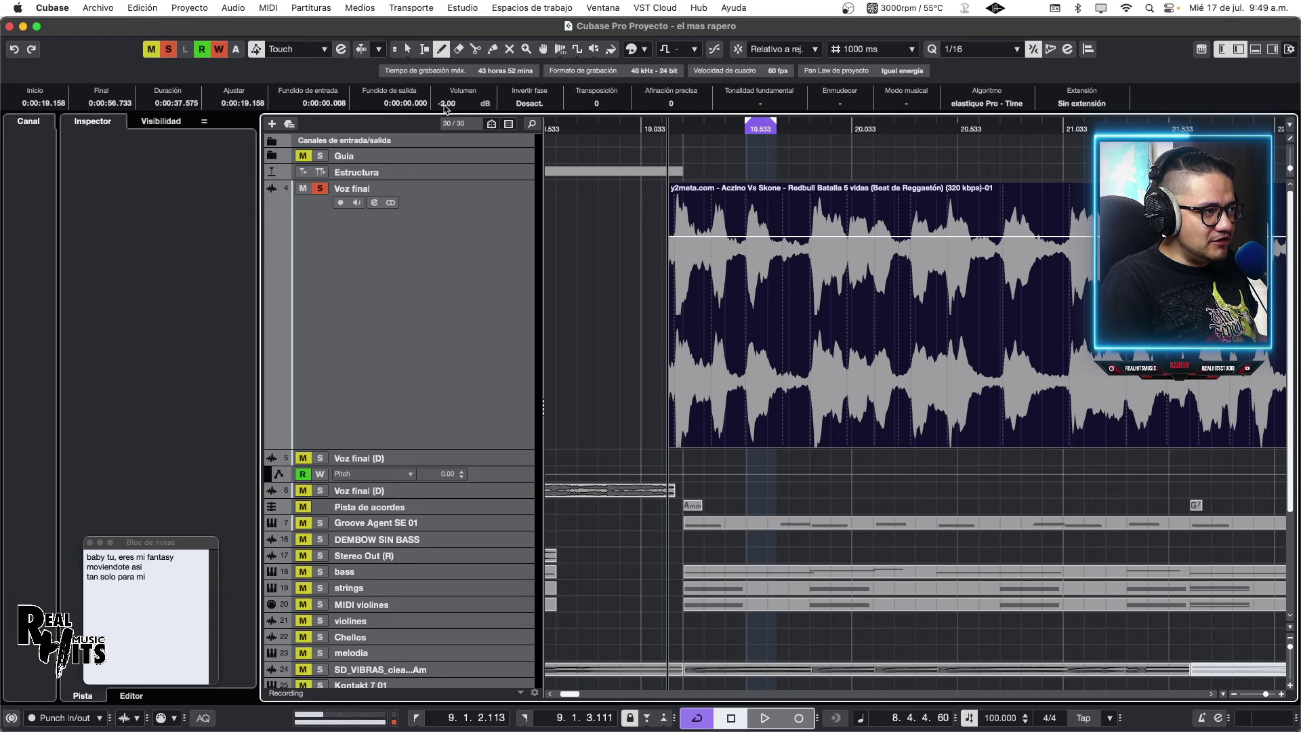
scroll(445, 108, down, 1)
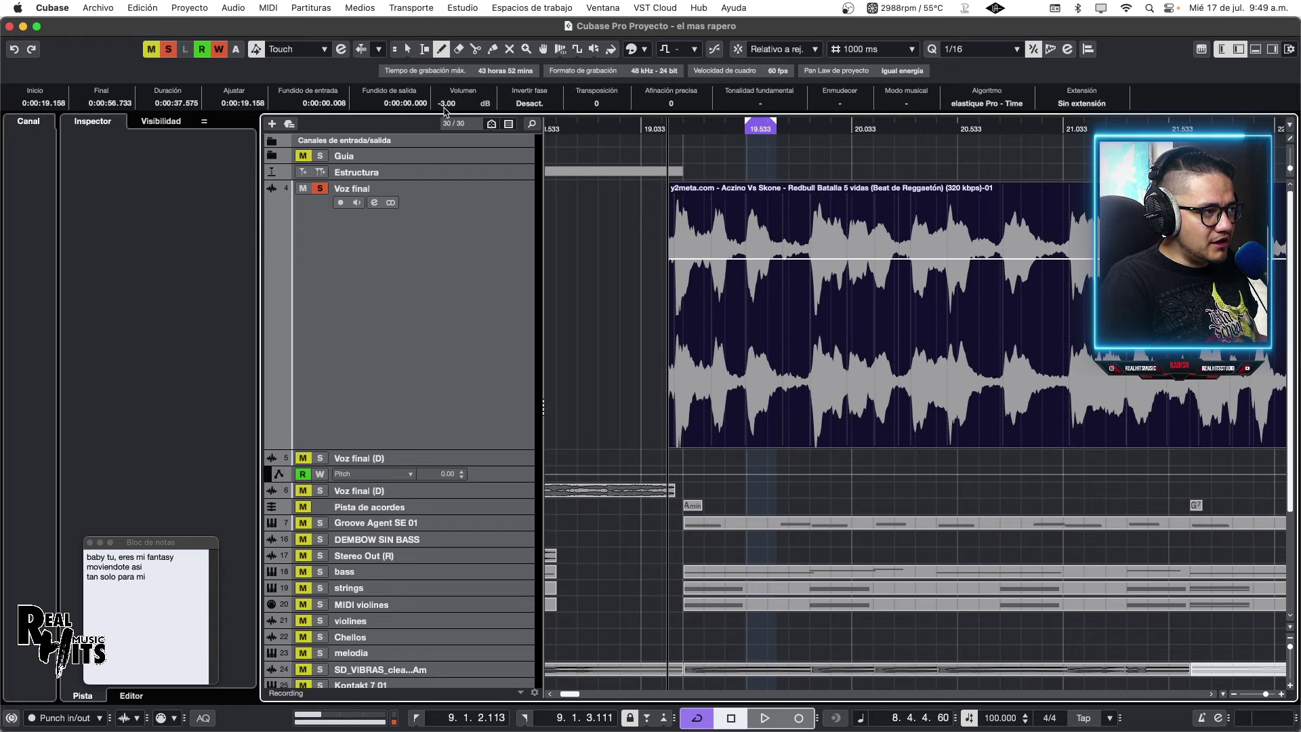
Draw a volume envelope dip on the Voz final audio event across the looped passage at 19.533.
click(746, 258)
click(735, 259)
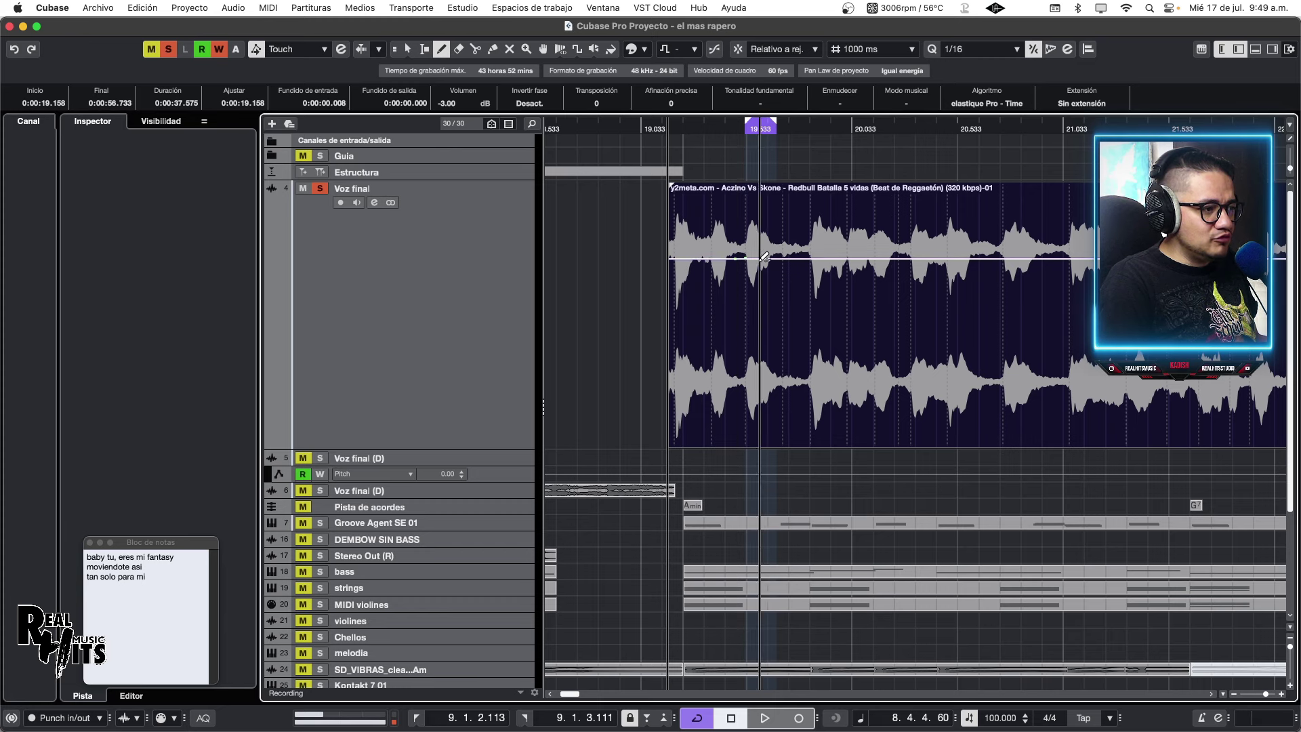
click(794, 258)
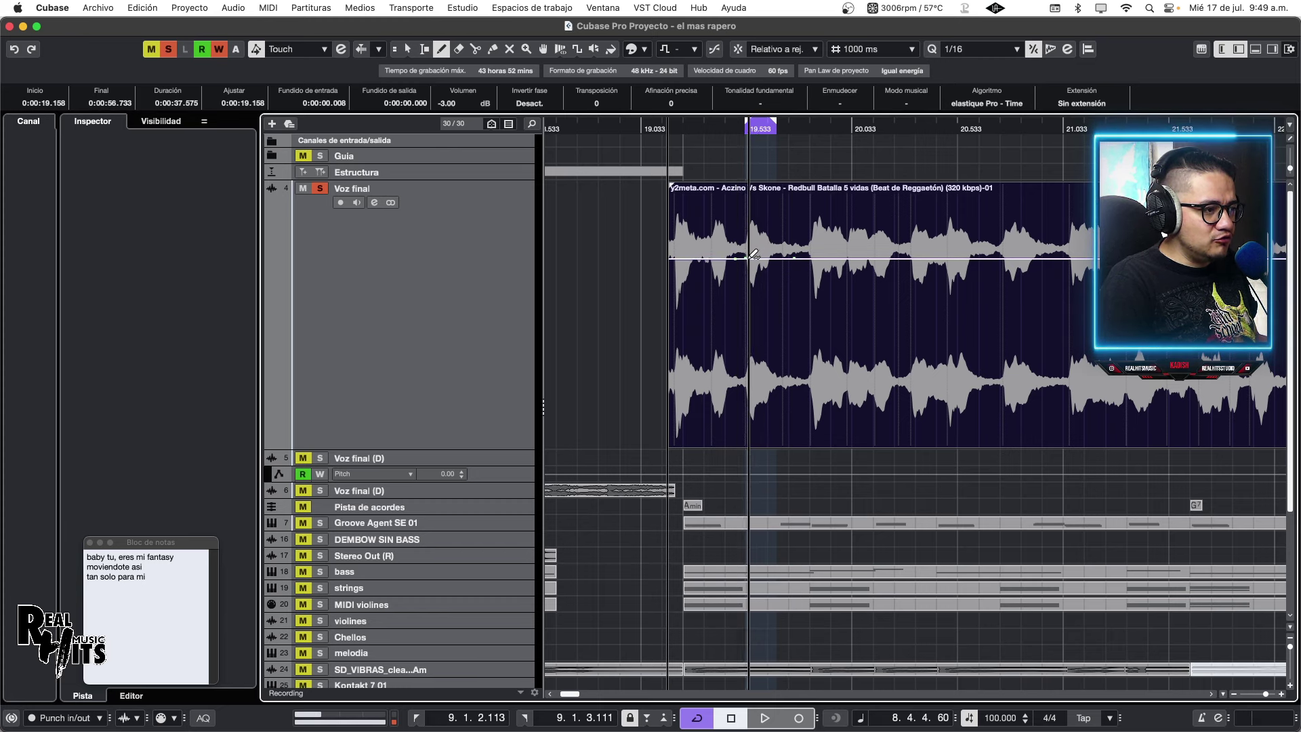
click(753, 265)
mouse_move(750, 270)
mouse_down()
mouse_move(778, 270)
mouse_move(773, 305)
mouse_move(746, 300)
mouse_move(749, 314)
mouse_move(778, 317)
mouse_up()
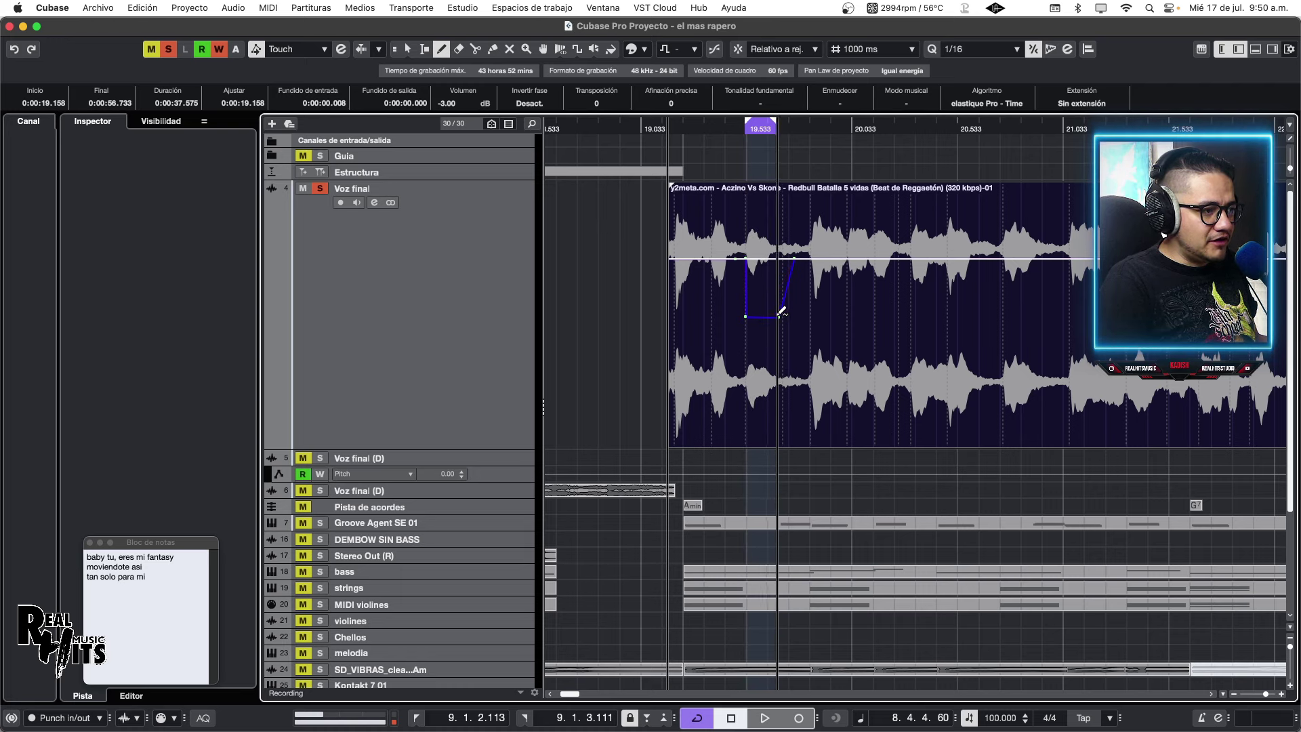
Play from just before the envelope dip and open the Compressor insert from Voz final's channel settings.
click(707, 130)
key(space)
key(space)
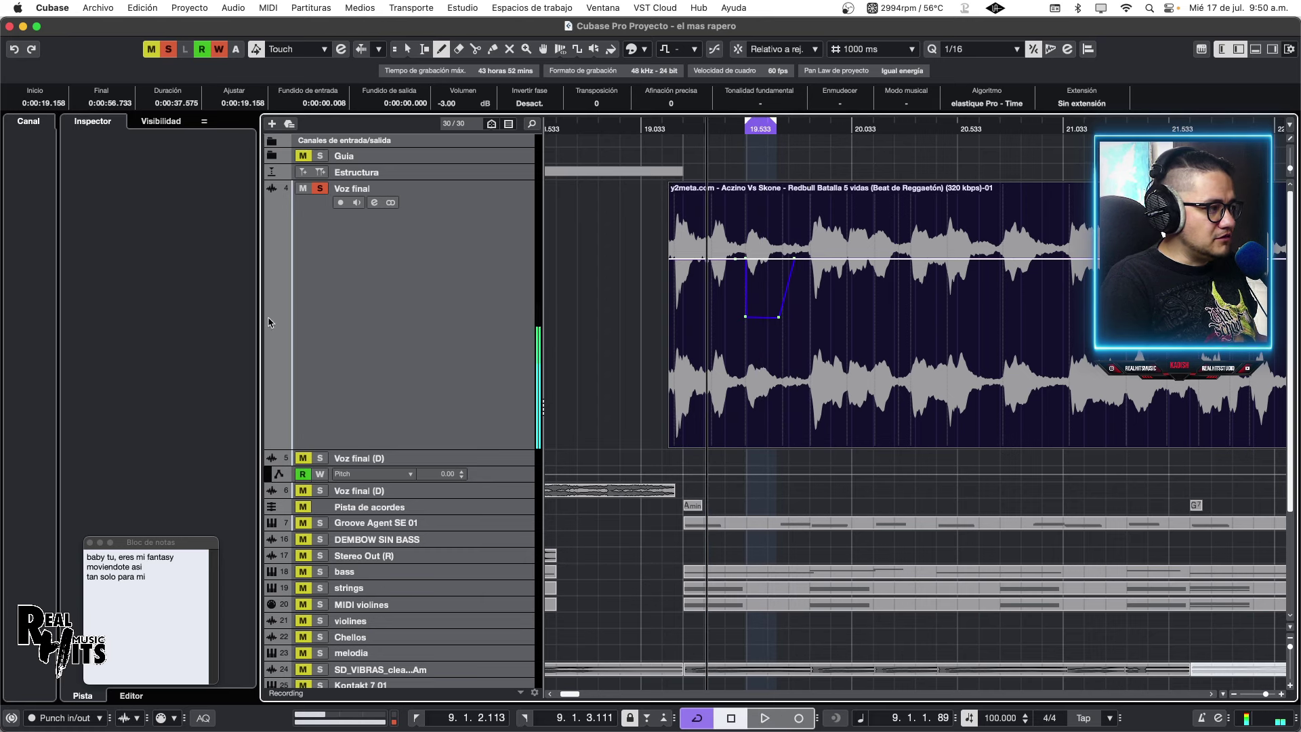
click(374, 203)
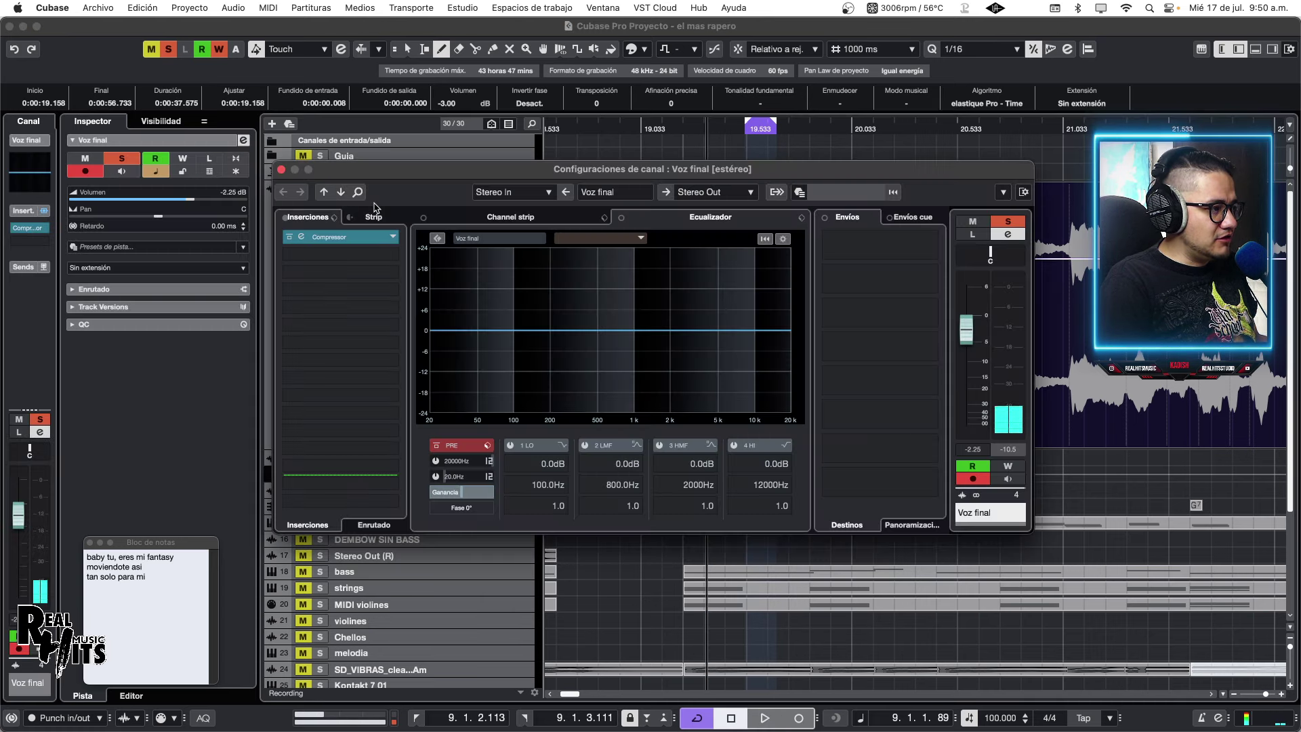
click(328, 237)
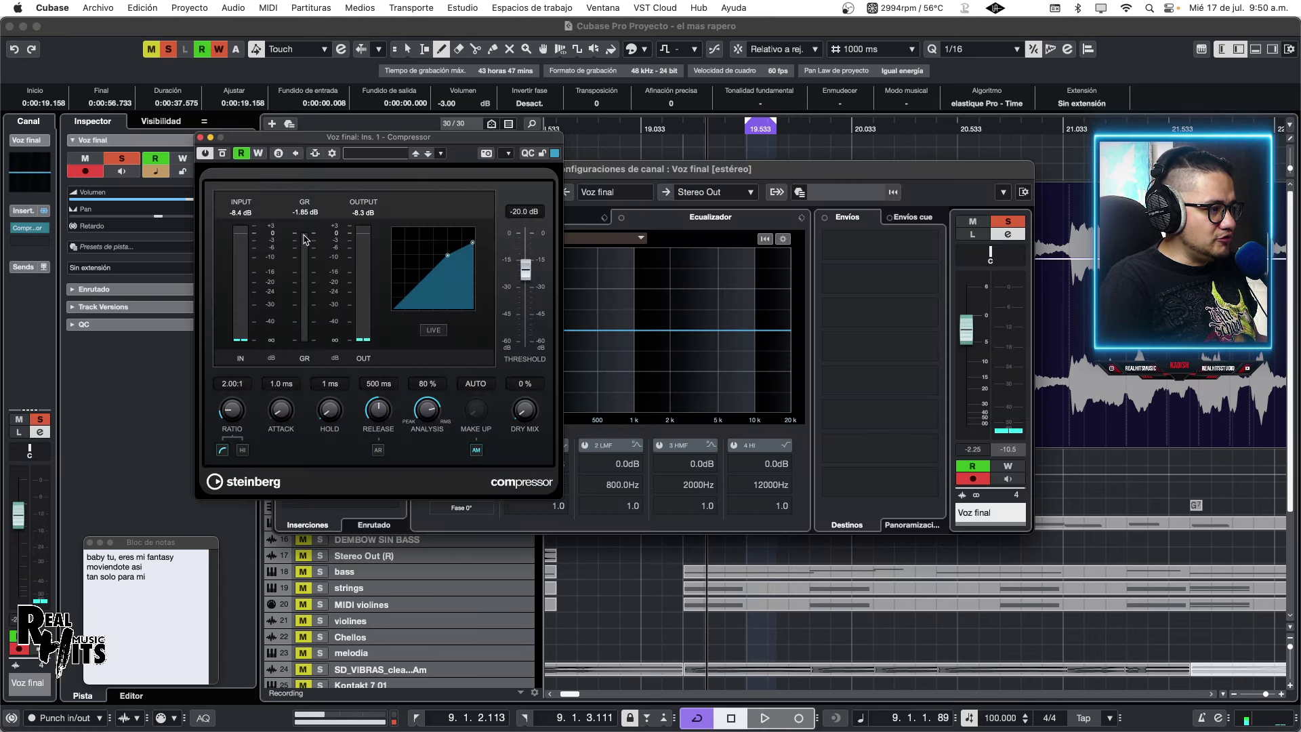
Play the dipped passage to check the Compressor's input level, and move the channel settings window clear of the audio event.
key(space)
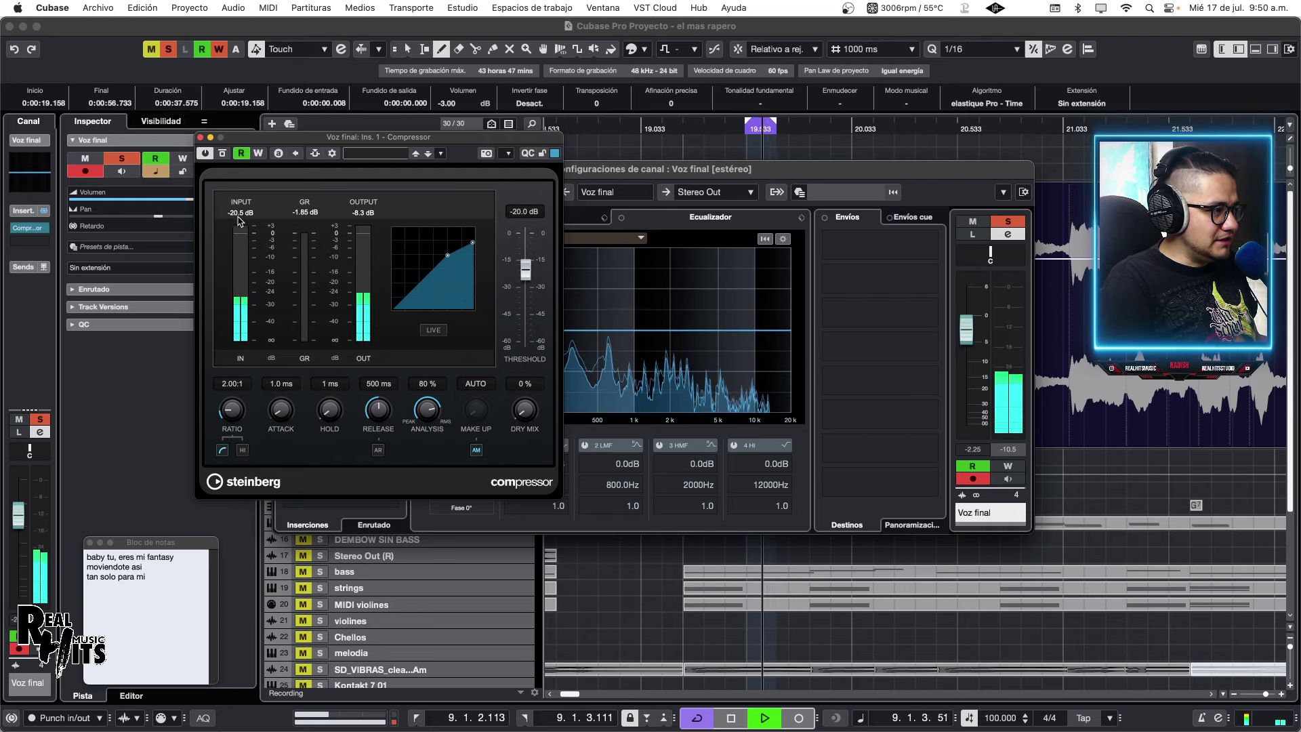
key(space)
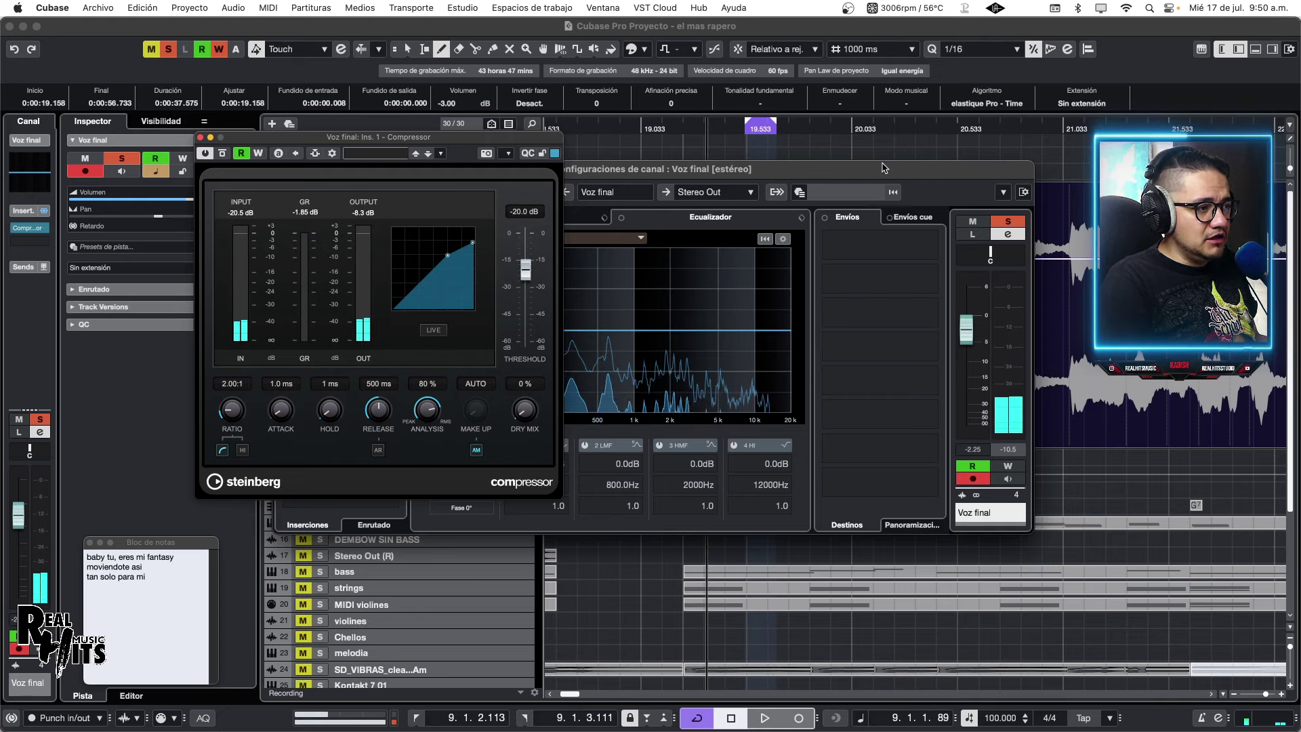
drag(884, 167, 687, 371)
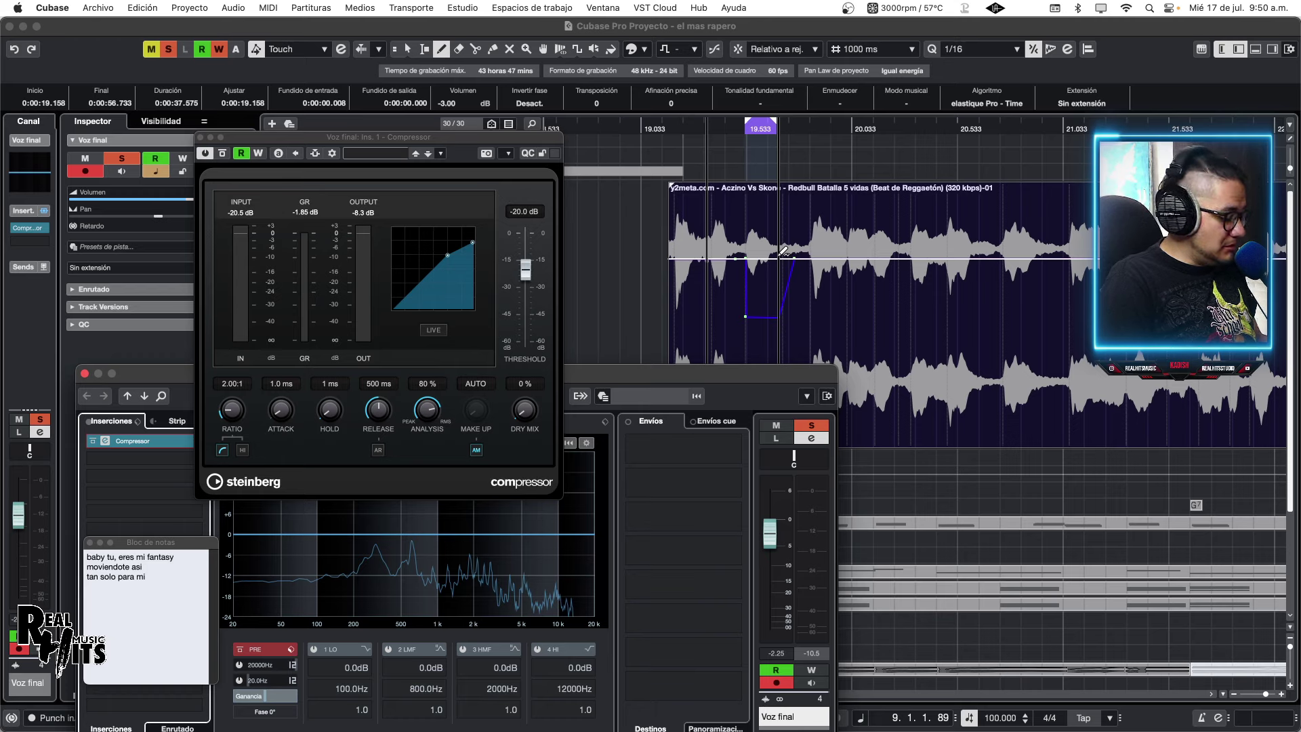
click(425, 51)
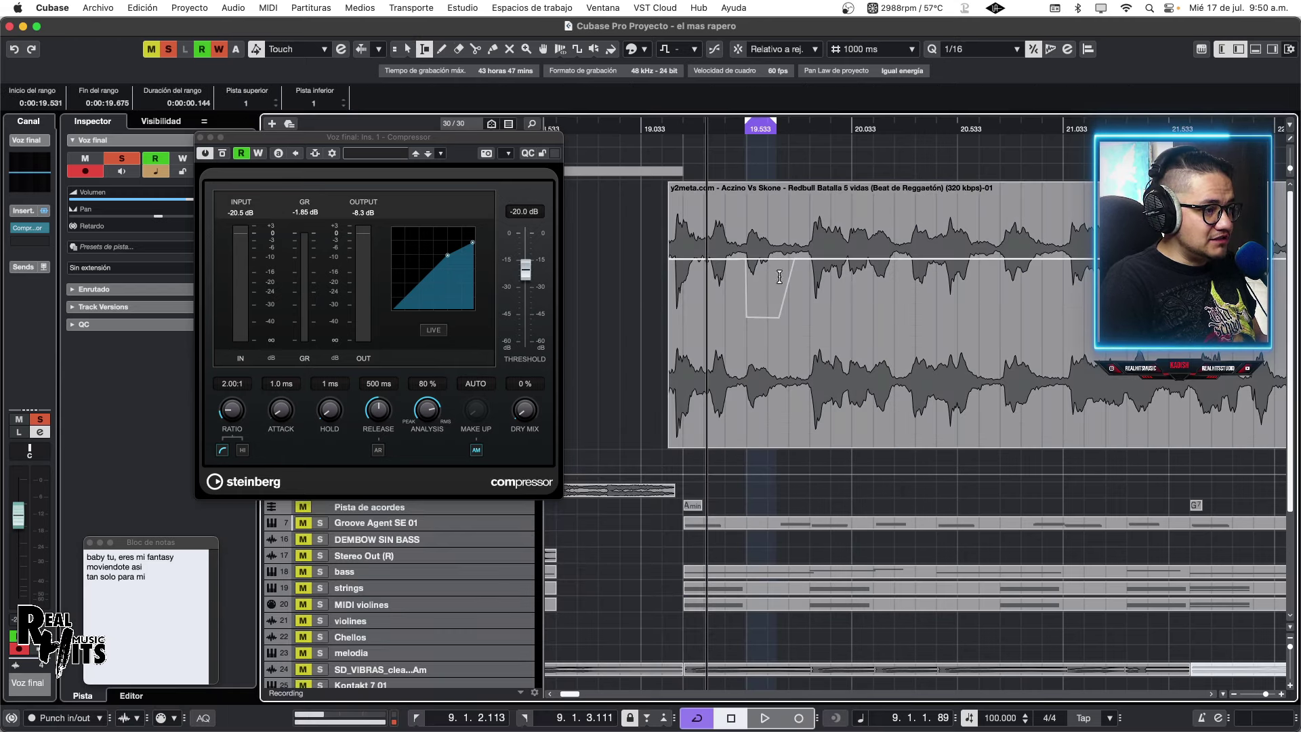
drag(746, 262, 783, 271)
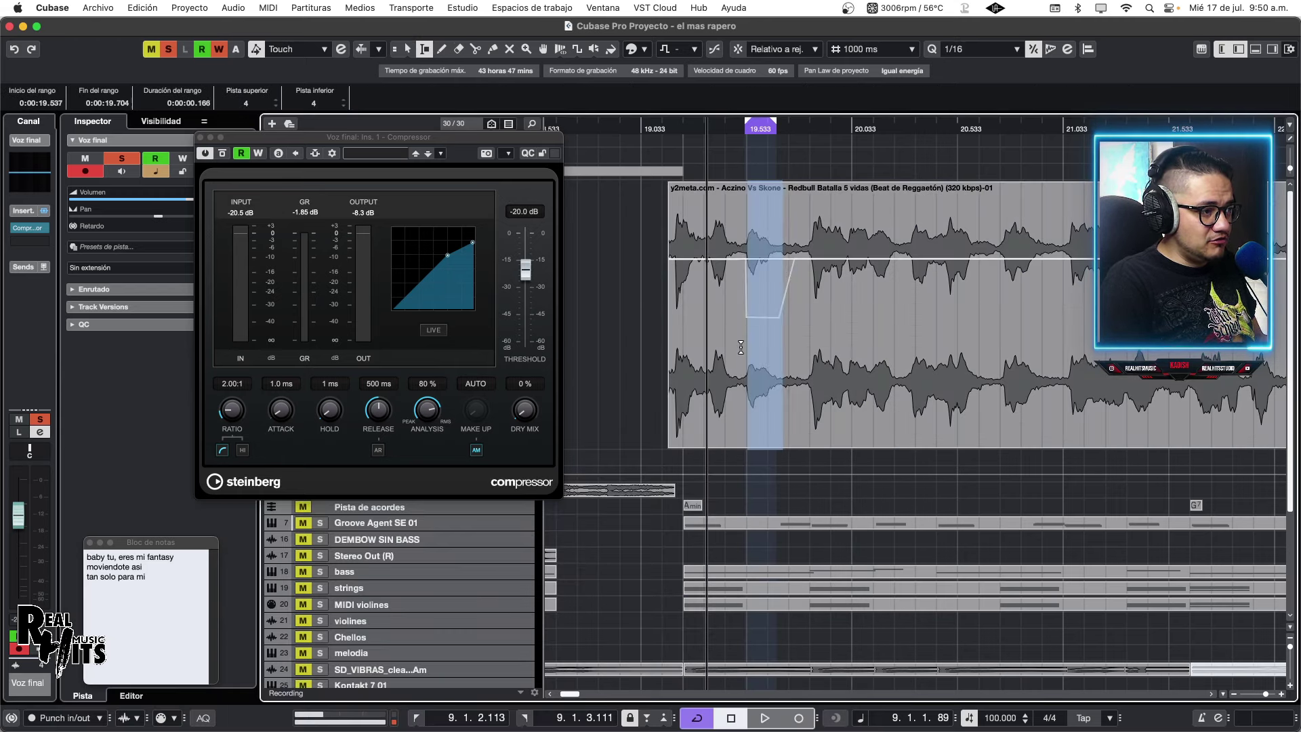
click(767, 318)
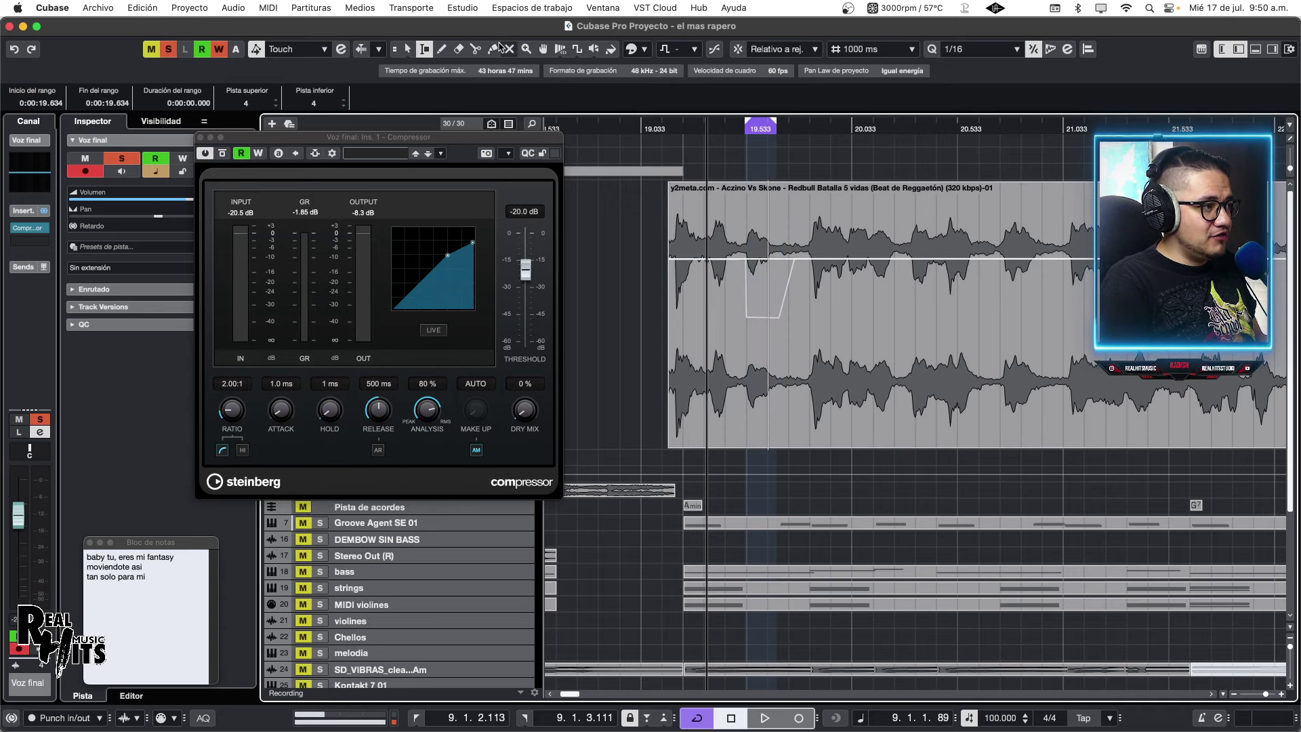
Draw a volume envelope peak above the event's centre line inside the dip at 19.533 on the Voz final event.
click(441, 49)
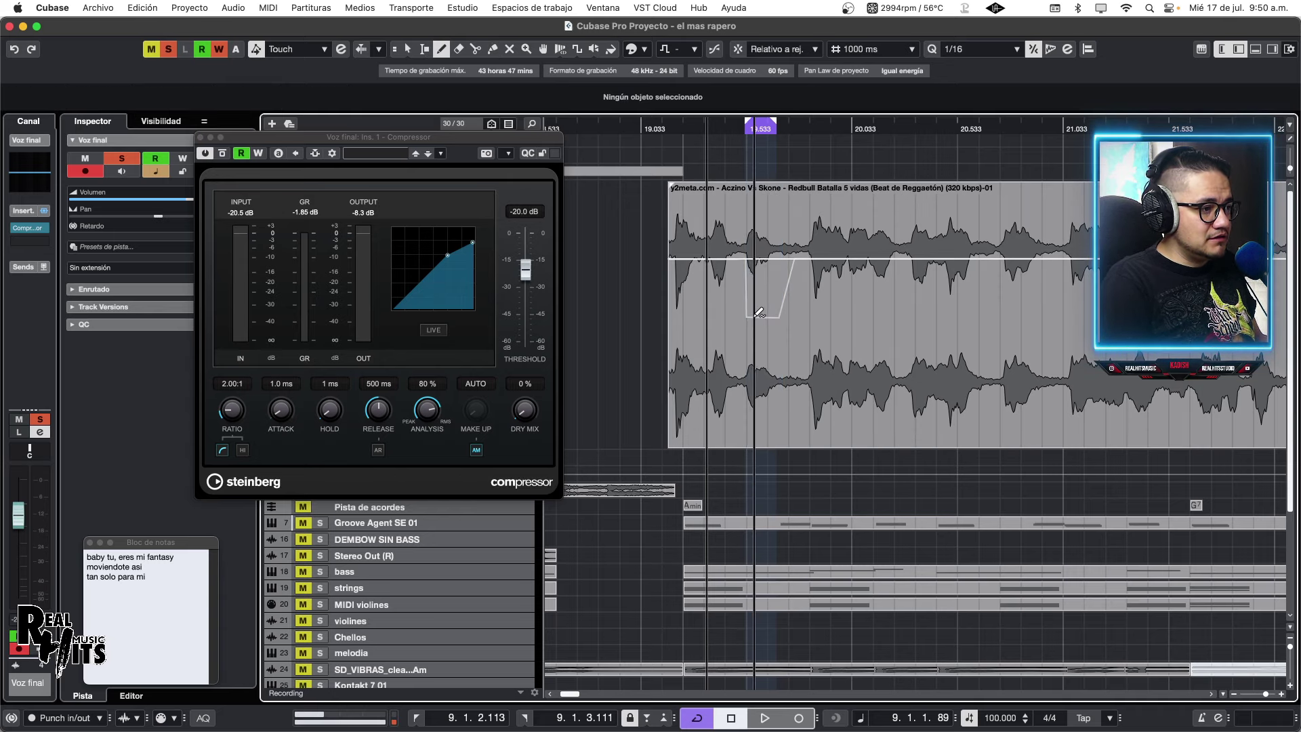
click(788, 248)
right_click(776, 296)
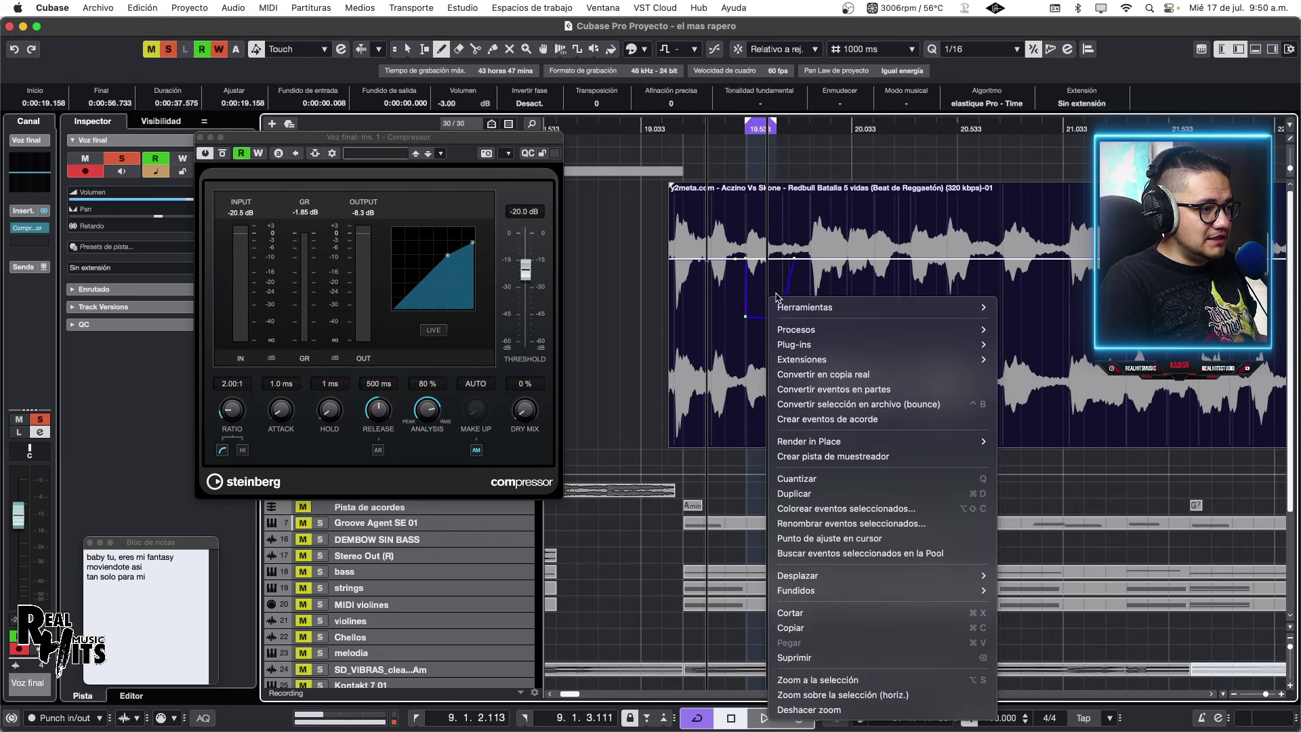
click(776, 283)
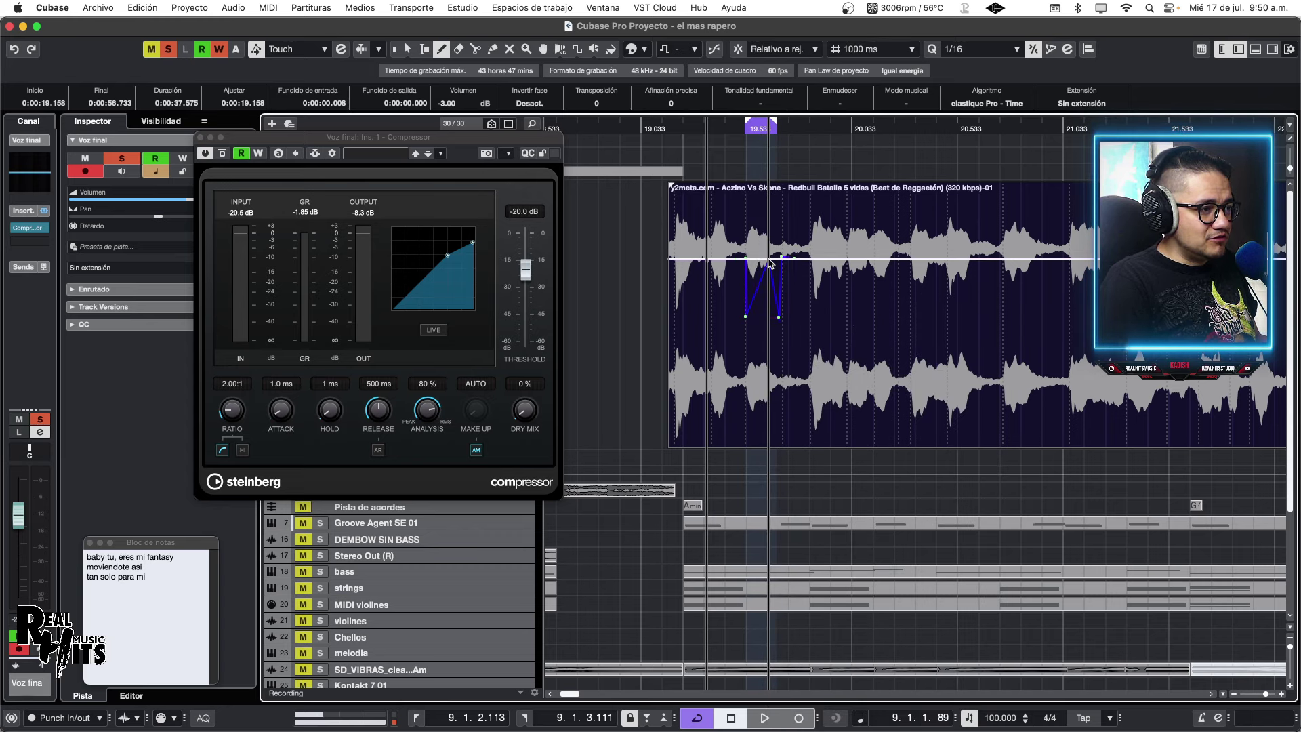
click(768, 265)
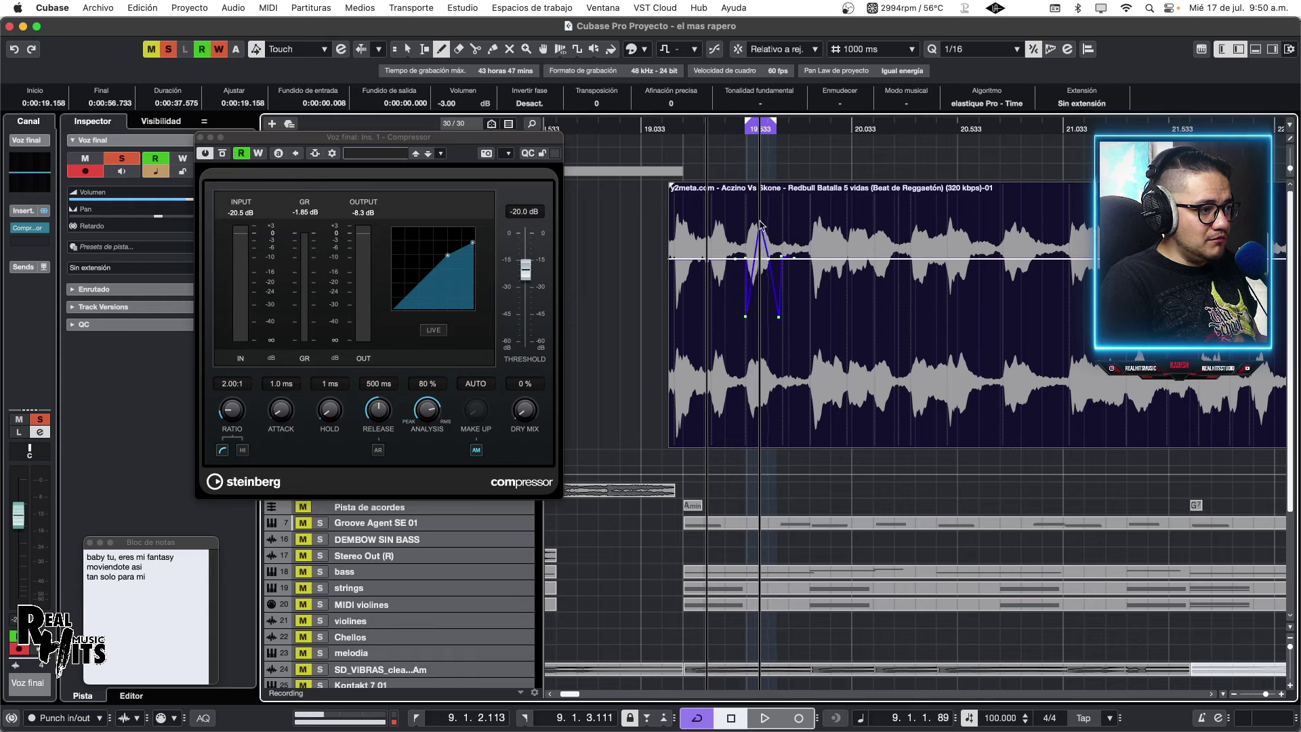
drag(762, 224, 753, 211)
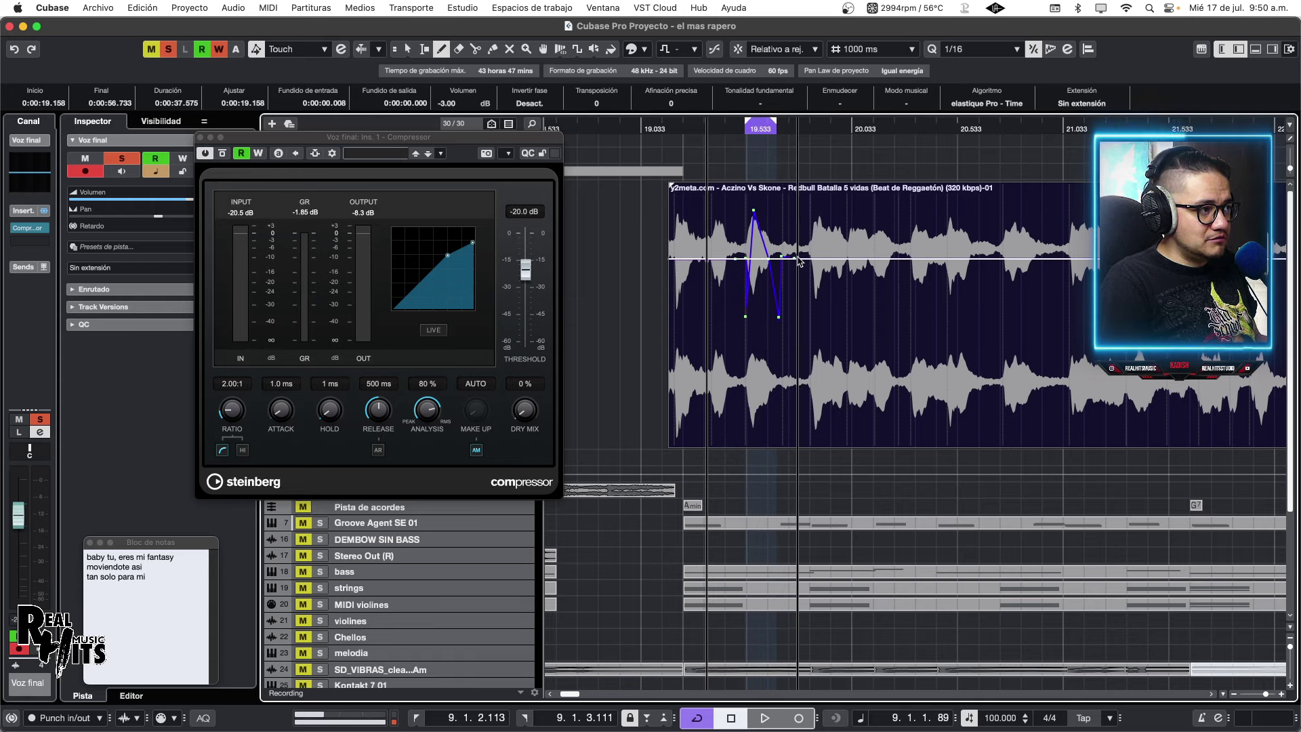
Extend the event's volume envelope past the looped passage with a low point, a peak just before 20.033 and another low point.
mouse_move(796, 258)
mouse_down()
mouse_move(846, 314)
mouse_move(811, 262)
mouse_move(798, 316)
mouse_up()
click(843, 227)
drag(871, 237, 864, 303)
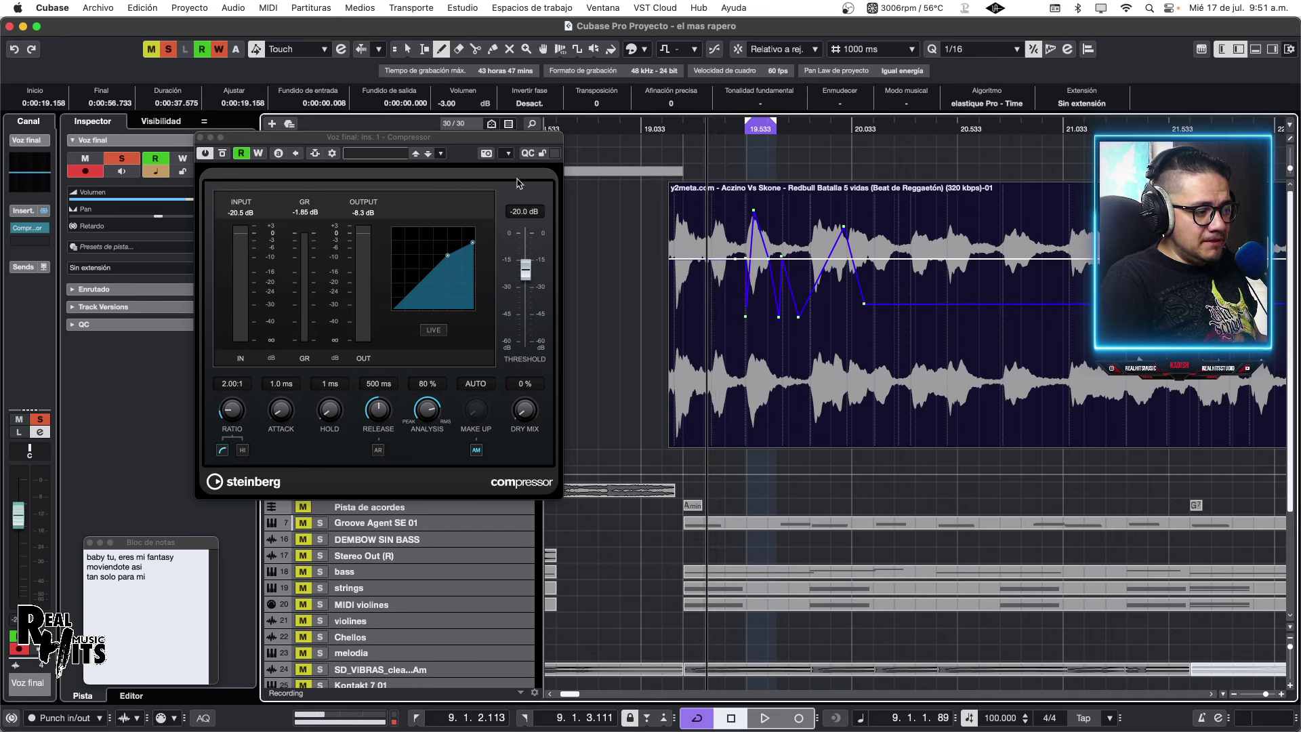
Move the Compressor aside, show Voz final's automation lanes and raise the Volume automation to 5.51 across the looped passage.
drag(431, 139, 391, 25)
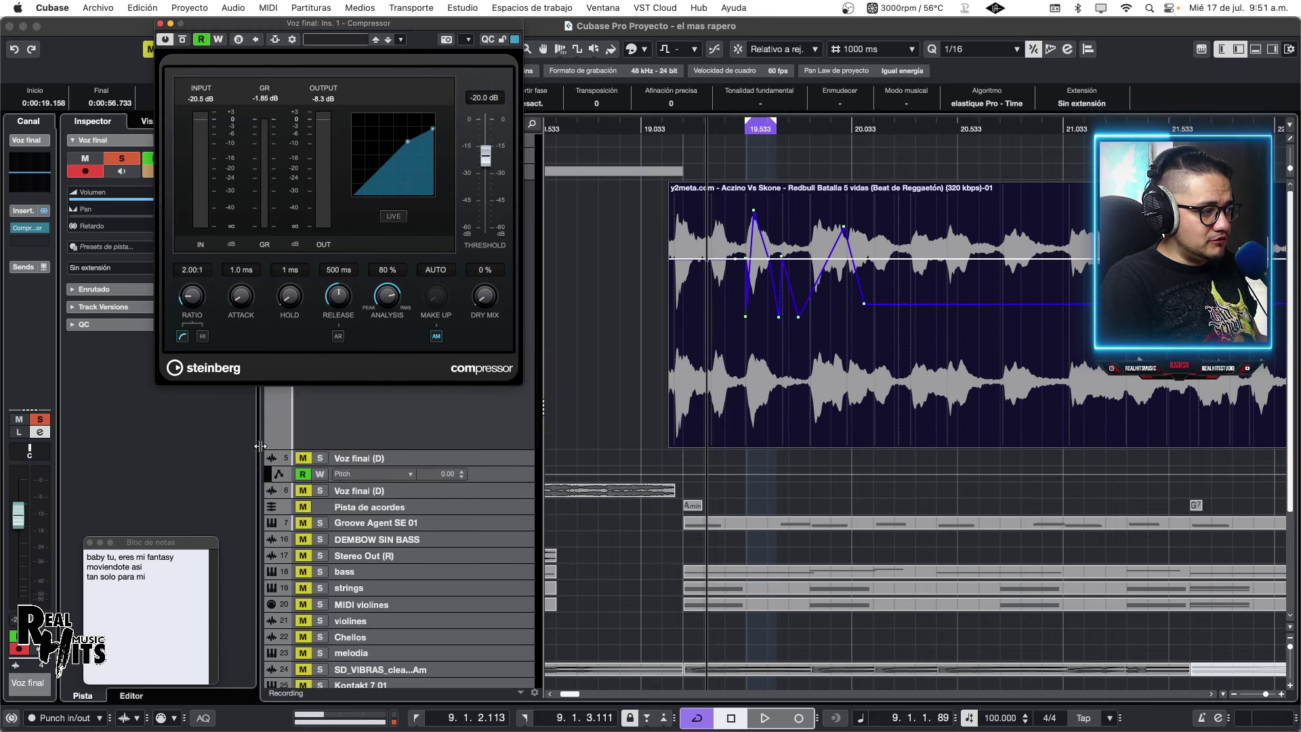
click(271, 443)
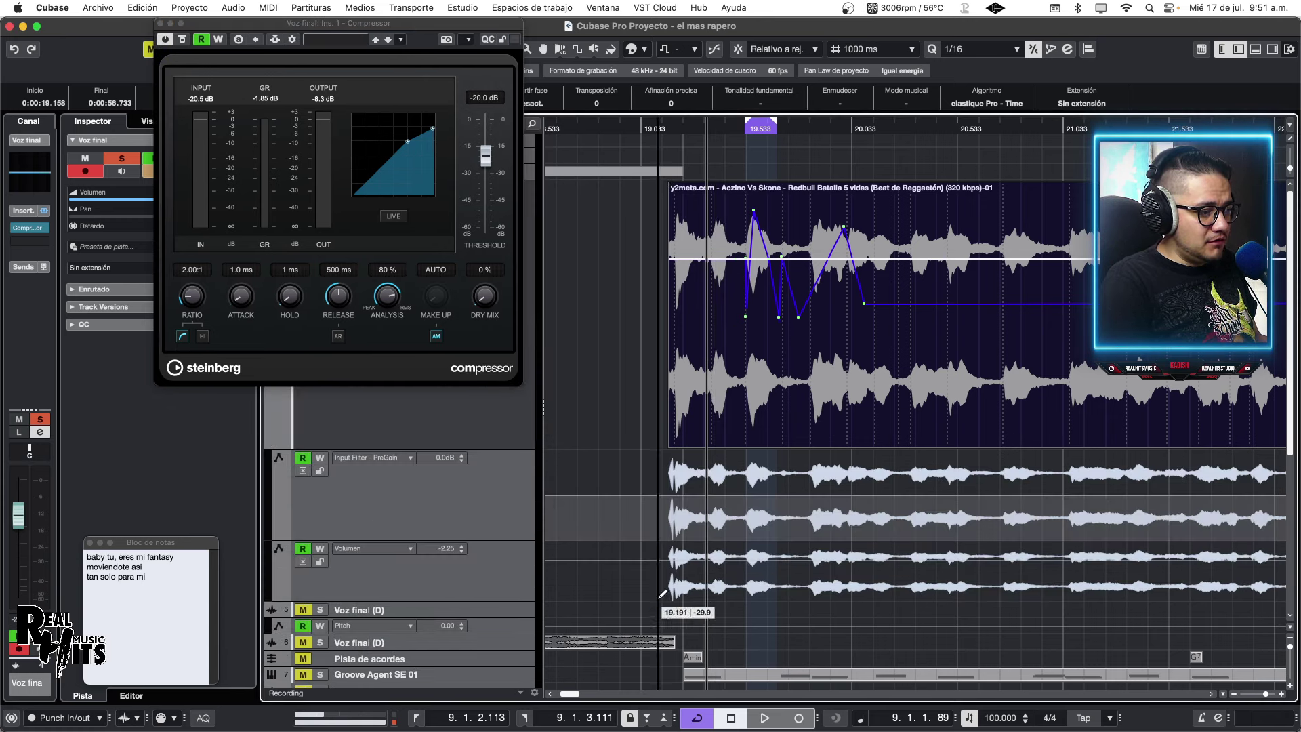
click(751, 562)
mouse_move(757, 564)
mouse_down()
mouse_move(782, 552)
mouse_move(812, 570)
mouse_move(809, 547)
mouse_move(758, 530)
mouse_move(758, 545)
mouse_up()
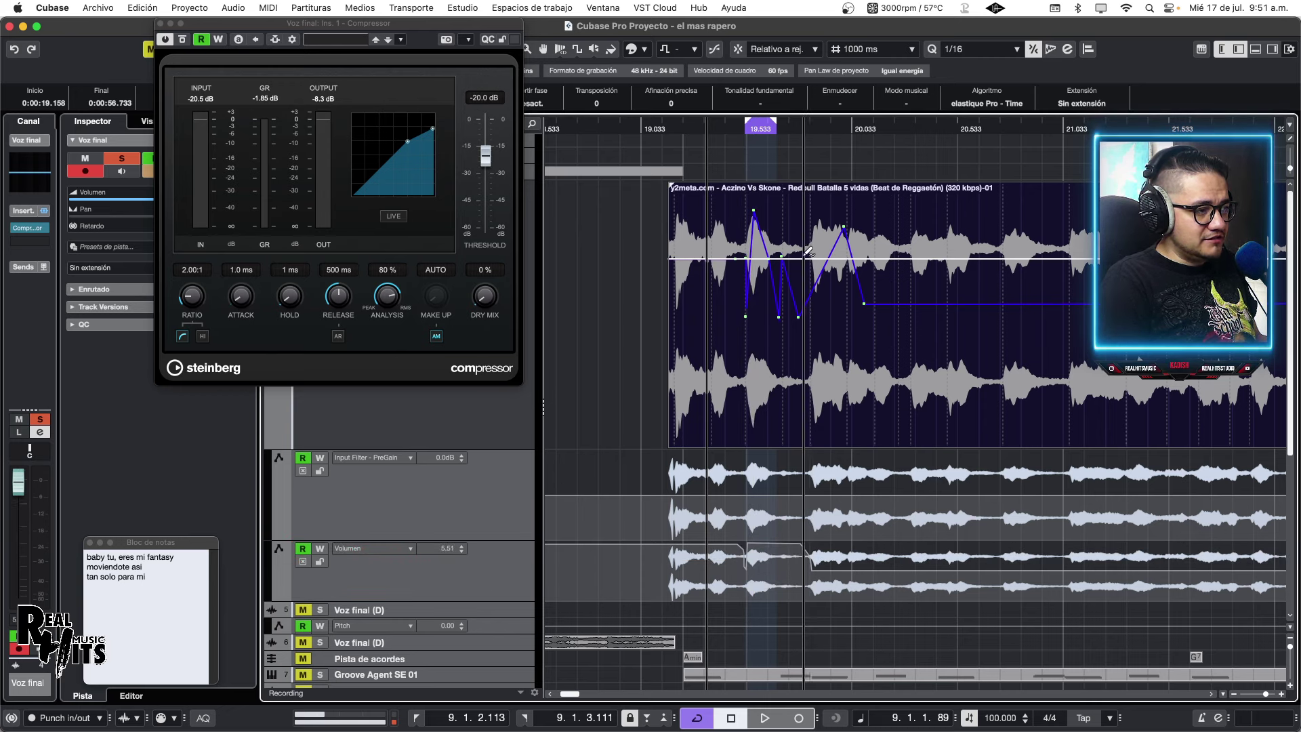
Play the passage at 19.533 with the cycle turned off to check the Compressor's input level.
click(759, 125)
key(space)
click(757, 132)
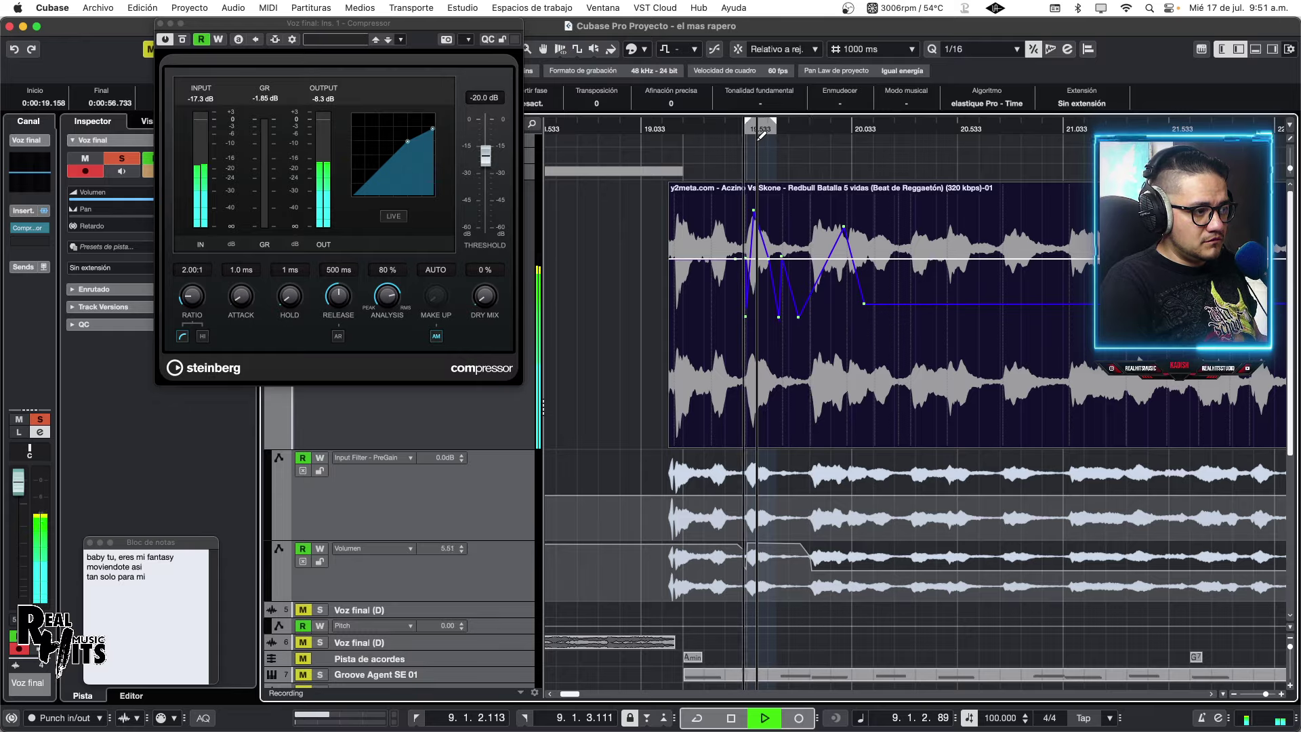
key(space)
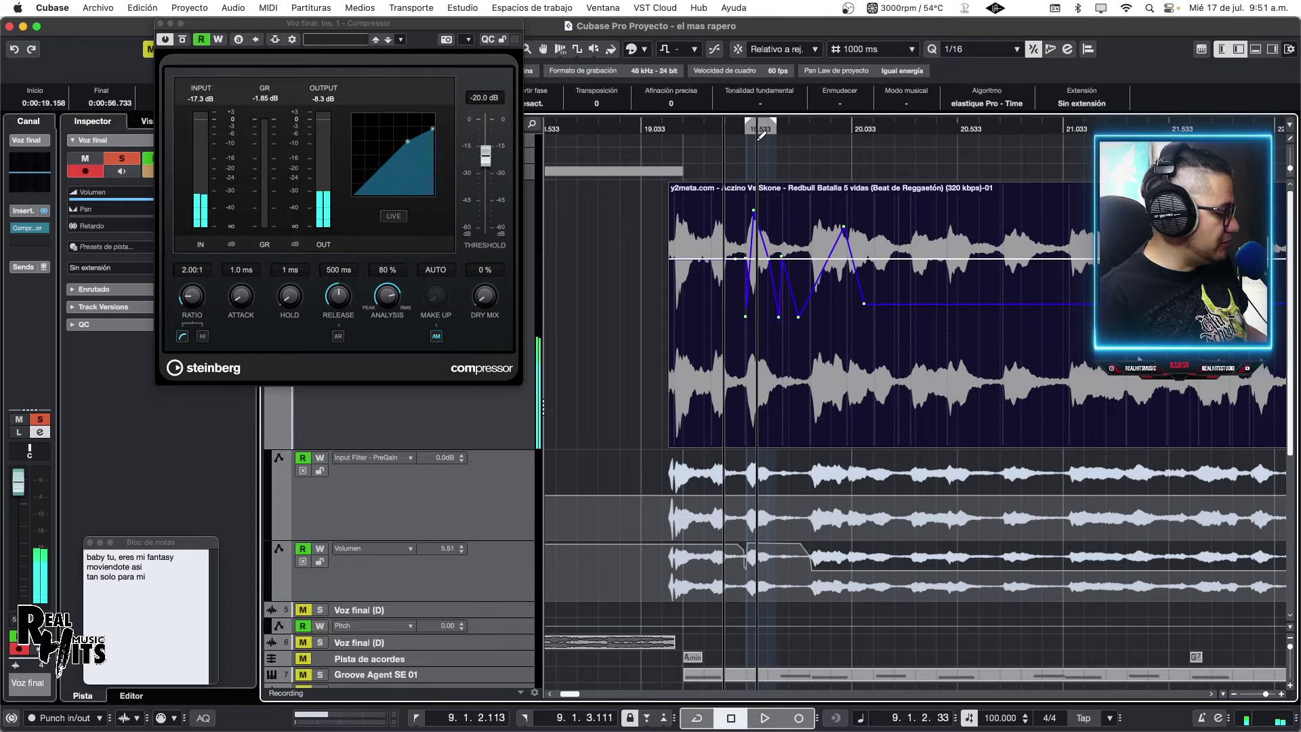